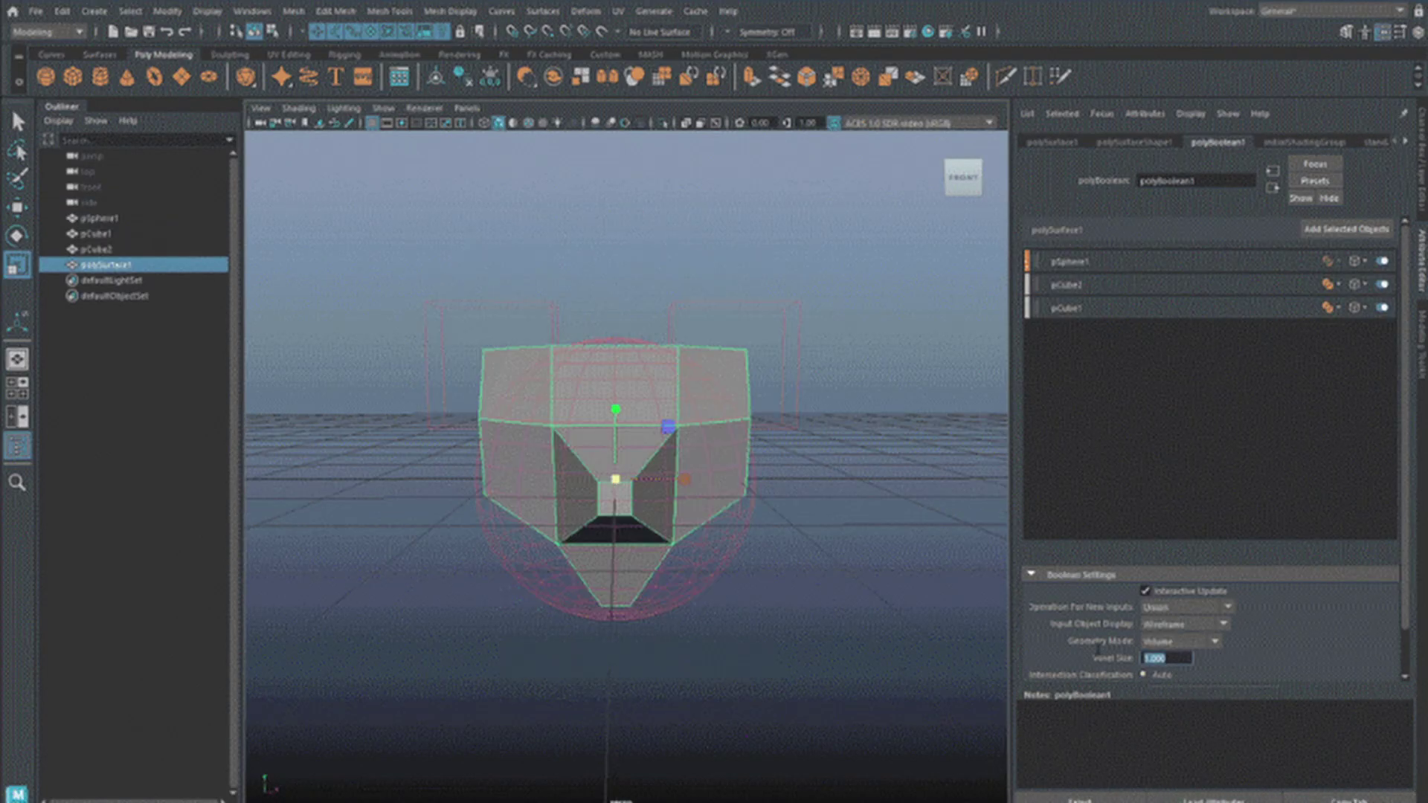
# Set the Boolean voxel size to 0.2, show wireframe on shaded, and reposition the right ear cube
pyautogui.write('0.2')
pyautogui.press('Return')
pyautogui.click(798, 399)
pyautogui.press('w')
pyautogui.moveTo(798, 399); pyautogui.dragTo(686, 293)
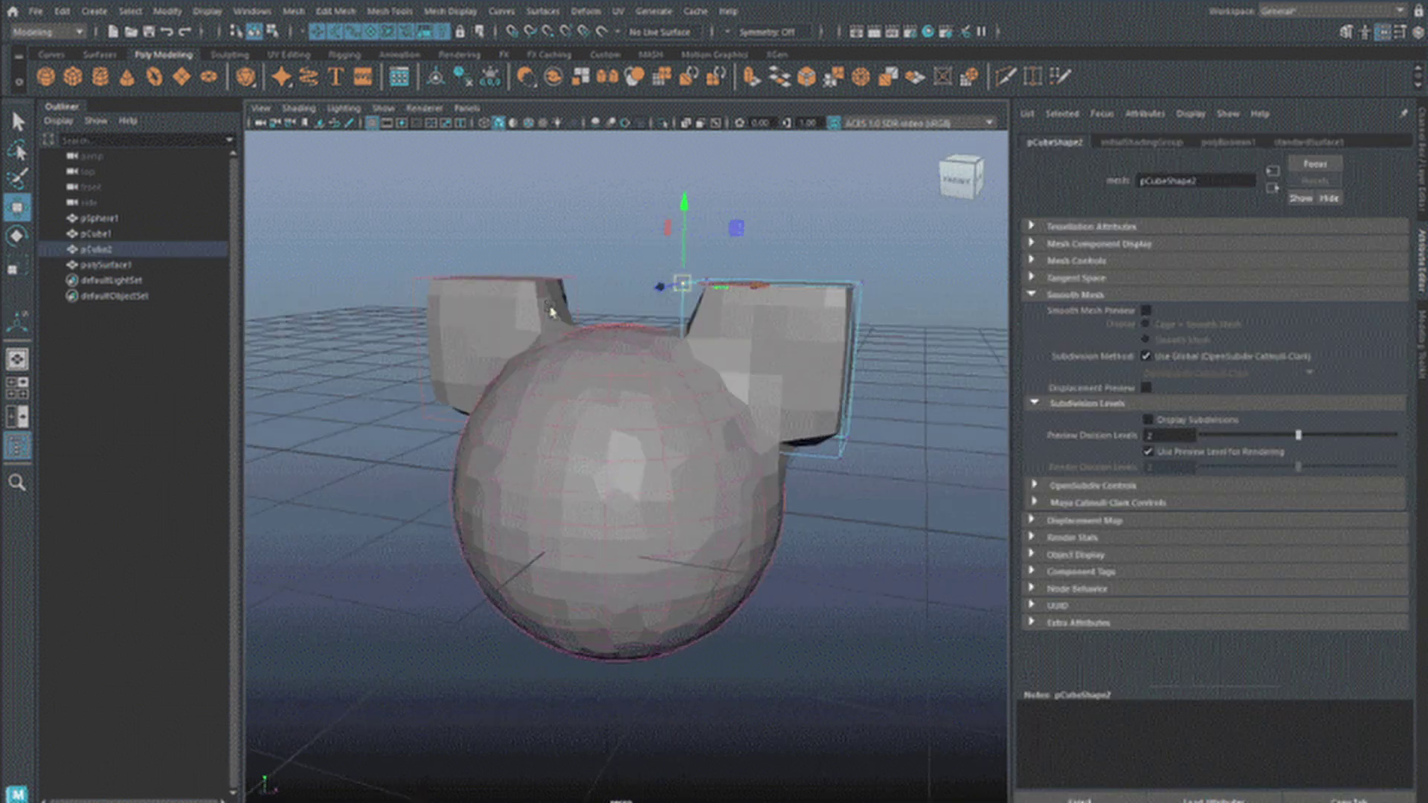
pyautogui.click(528, 122)
pyautogui.moveTo(468, 161); pyautogui.dragTo(535, 155)
# Smooth both ear cubes with smooth preview 3 and scale them to size
pyautogui.click(1229, 142)
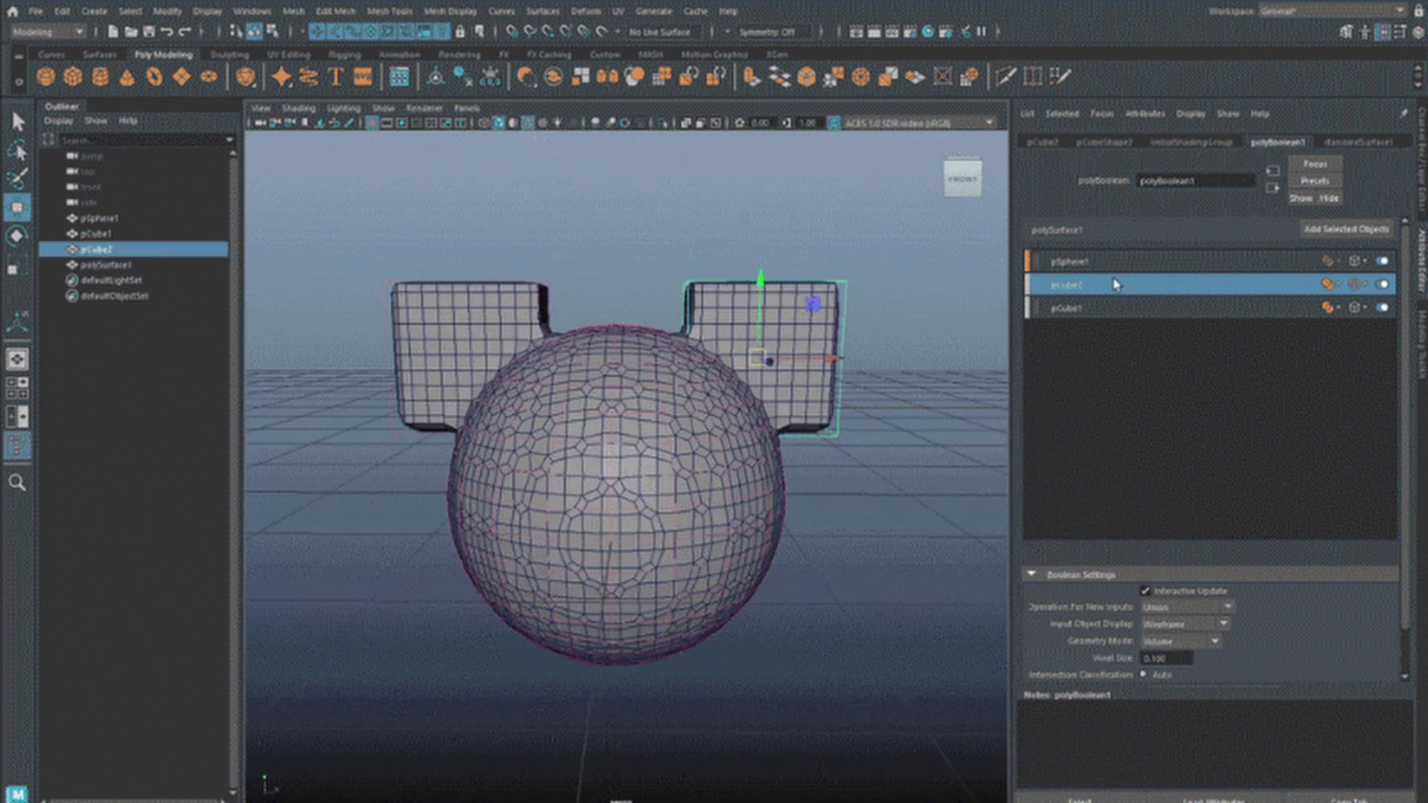
pyautogui.press('3')
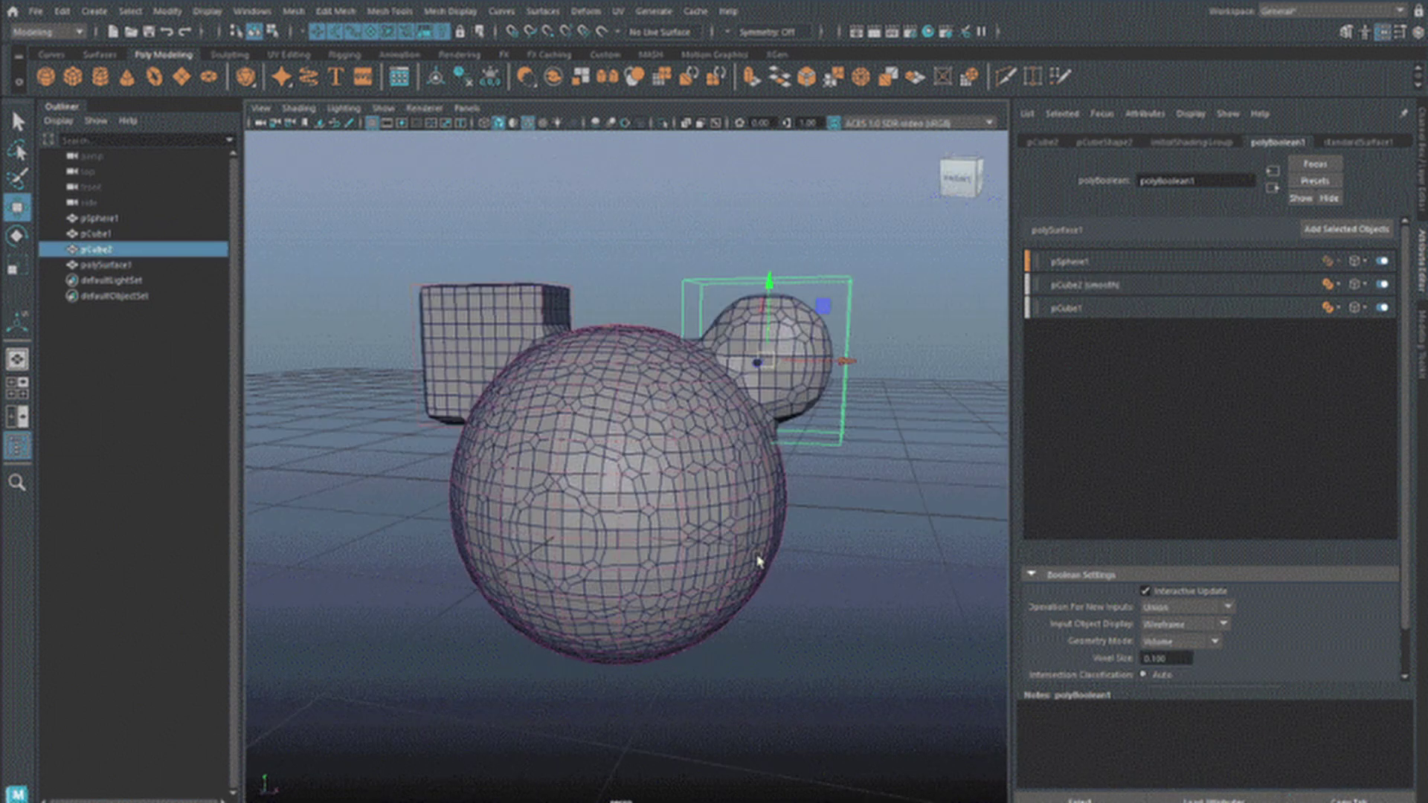
pyautogui.click(476, 350)
pyautogui.press('3')
pyautogui.keyDown('shift'); pyautogui.click(713, 443); pyautogui.keyUp('shift')
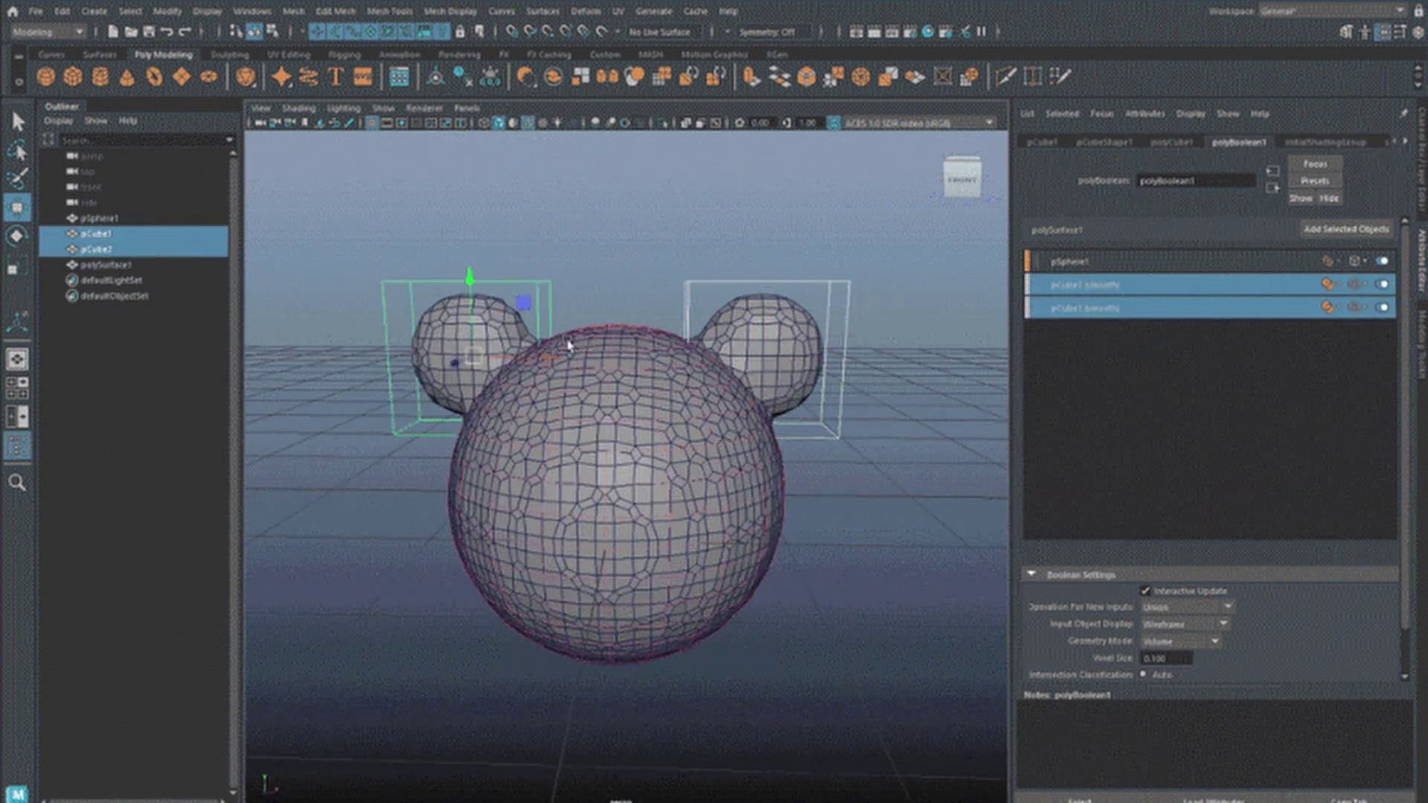
pyautogui.press('e')
pyautogui.press('r')
pyautogui.moveTo(477, 357); pyautogui.dragTo(514, 313)
pyautogui.moveTo(625, 446)
pyautogui.keyDown('alt'); pyautogui.mouseDown()
pyautogui.moveTo(565, 447)
pyautogui.moveTo(617, 446)
pyautogui.mouseUp(); pyautogui.keyUp('alt')
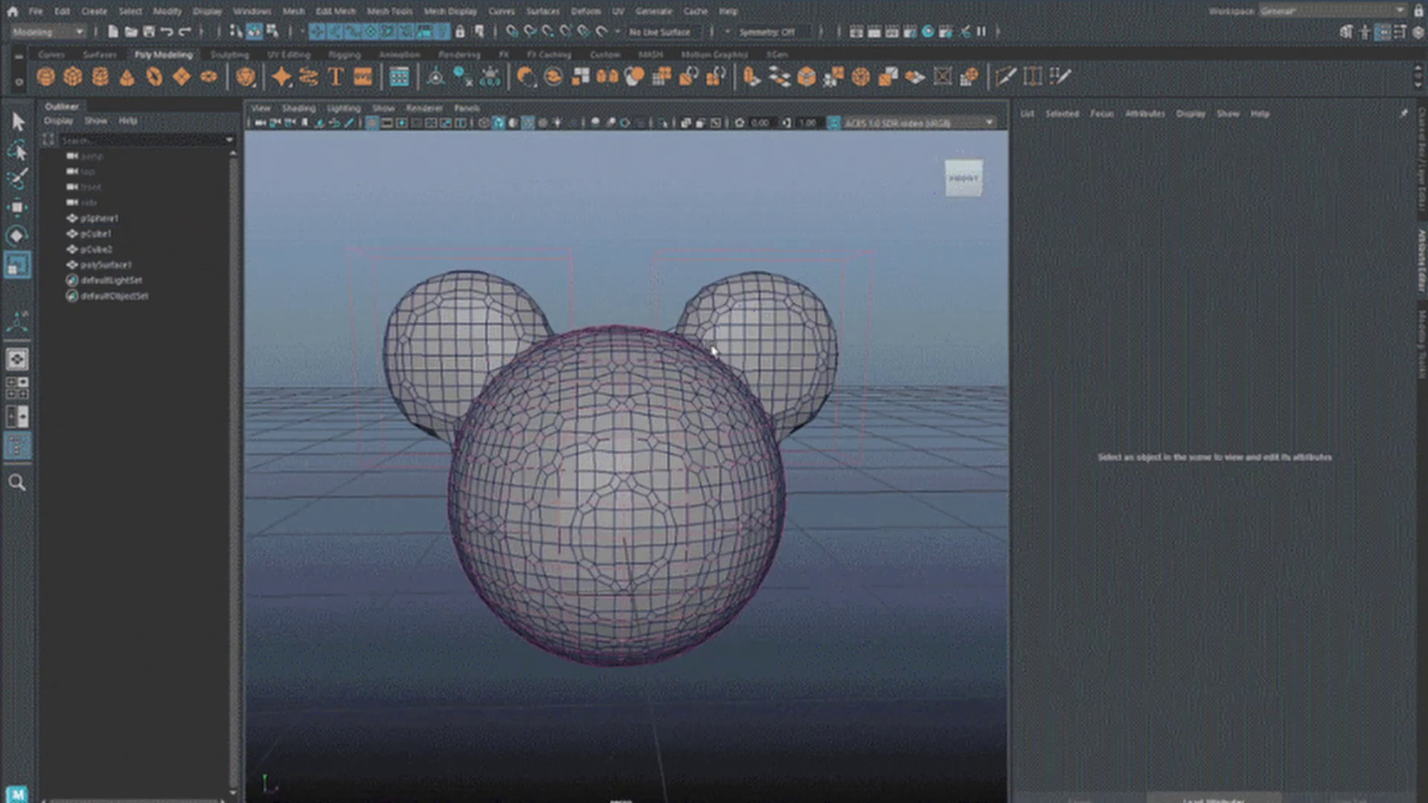
# Set the right ear's Preview Division Levels to 2 in its shape attributes
pyautogui.keyDown('alt'); pyautogui.moveTo(713, 350); pyautogui.dragTo(744, 357); pyautogui.keyUp('alt')
pyautogui.click(751, 360)
pyautogui.press('w')
pyautogui.click(1104, 142)
pyautogui.click(1197, 432)
pyautogui.moveTo(1196, 432); pyautogui.dragTo(1307, 431)
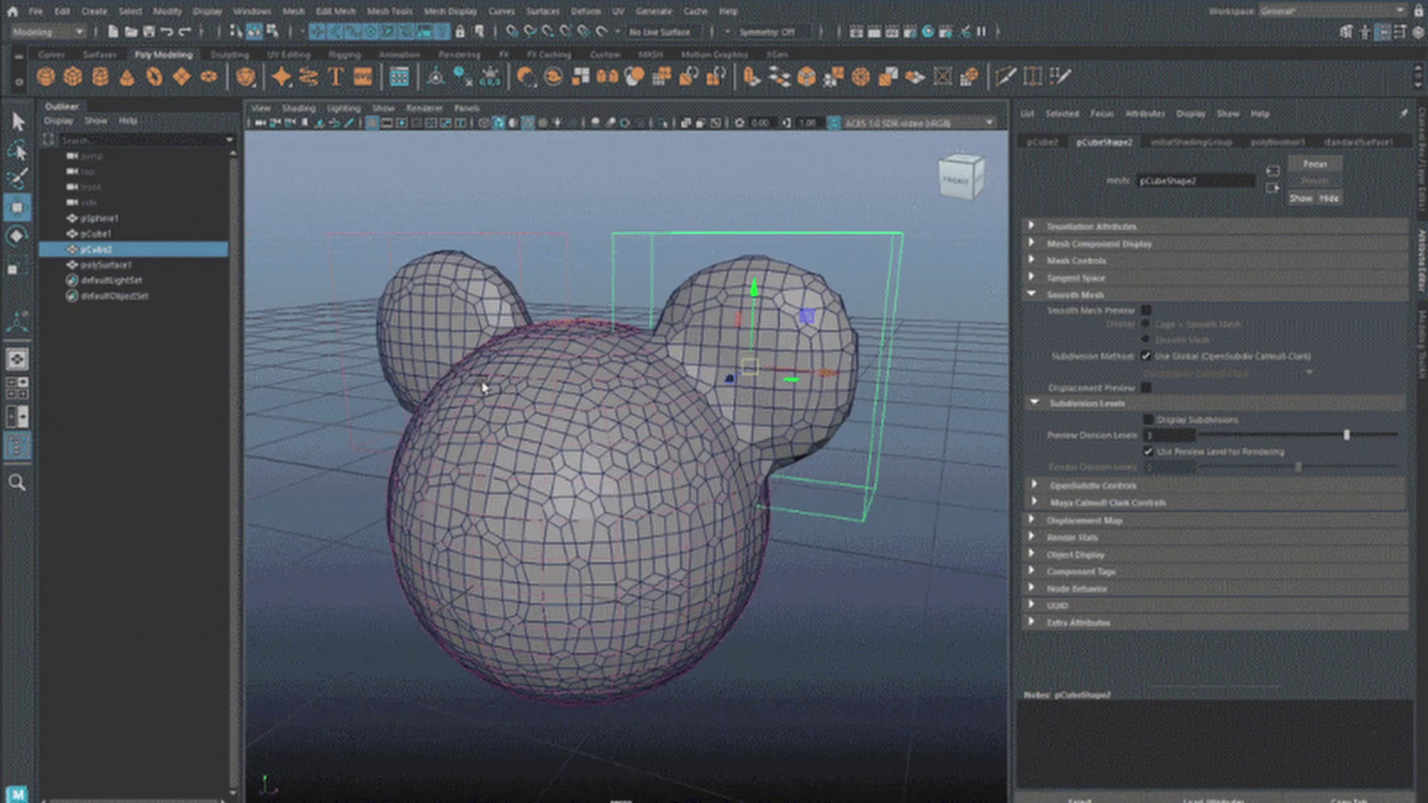
pyautogui.click(96, 233)
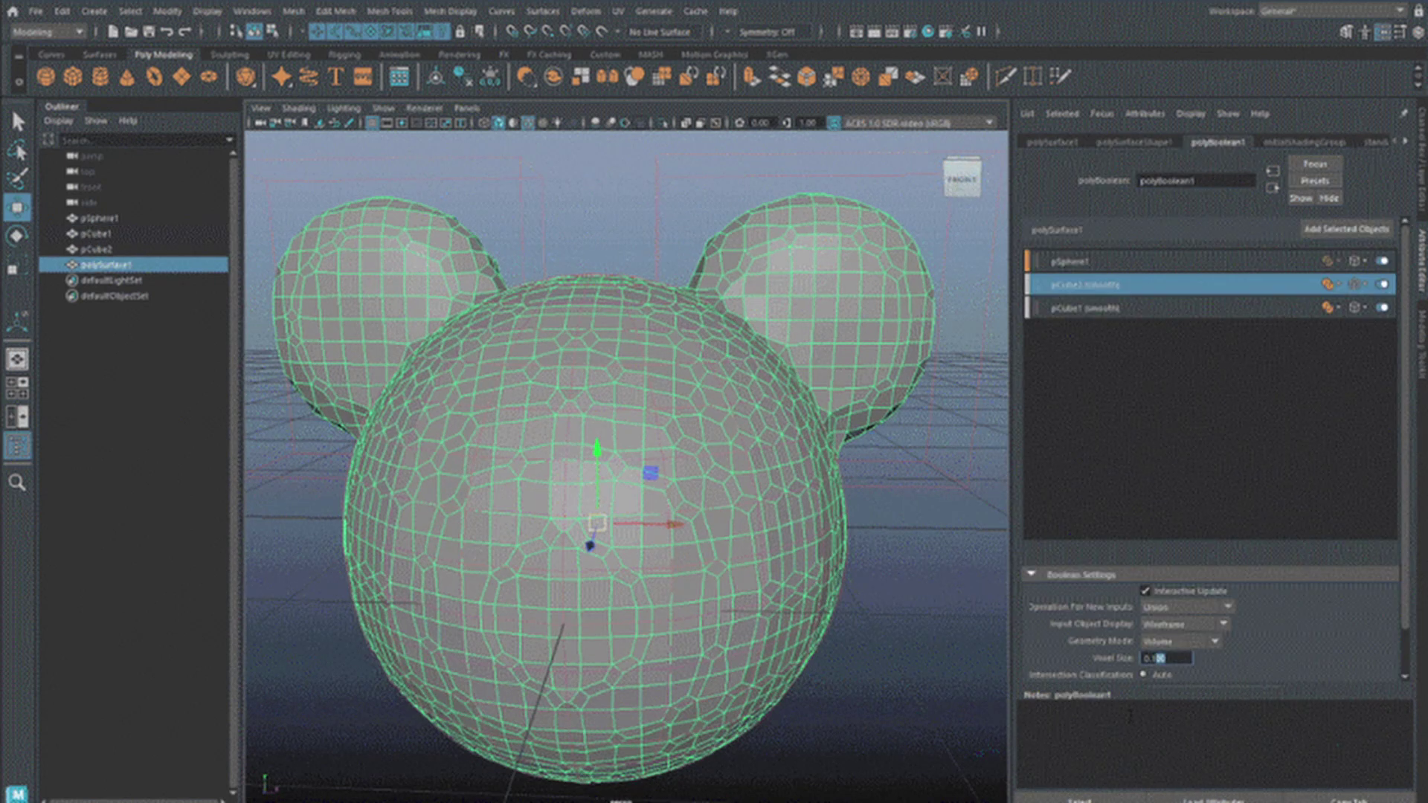
# Set the voxel size to 0.05 and create and scale a cutting cube
pyautogui.write('05')
pyautogui.press('Return')
pyautogui.keyDown('alt'); pyautogui.moveTo(521, 446); pyautogui.dragTo(667, 473); pyautogui.keyUp('alt')
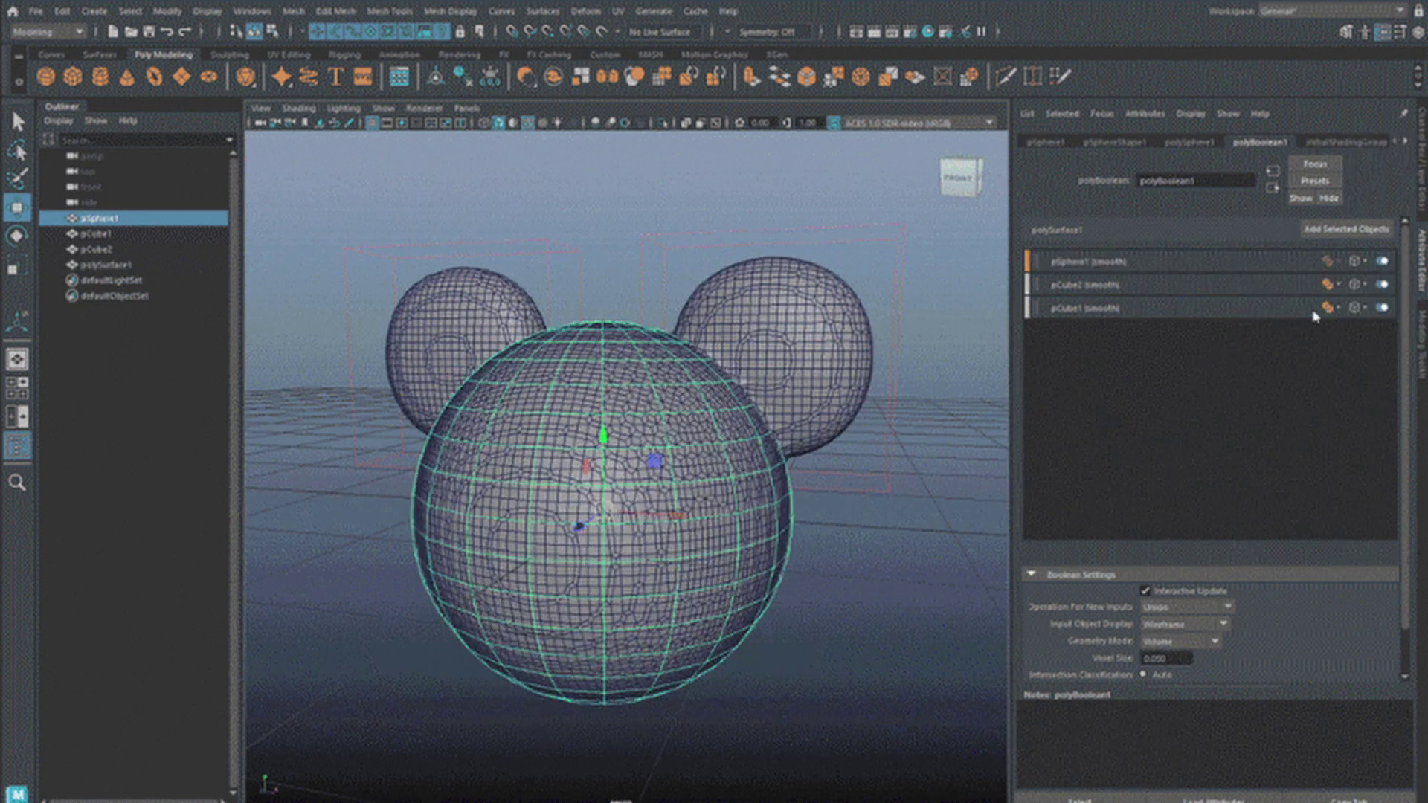
pyautogui.click(786, 638)
pyautogui.keyDown('shift'); pyautogui.moveTo(786, 638); pyautogui.dragTo(808, 577, button='right'); pyautogui.keyUp('shift')
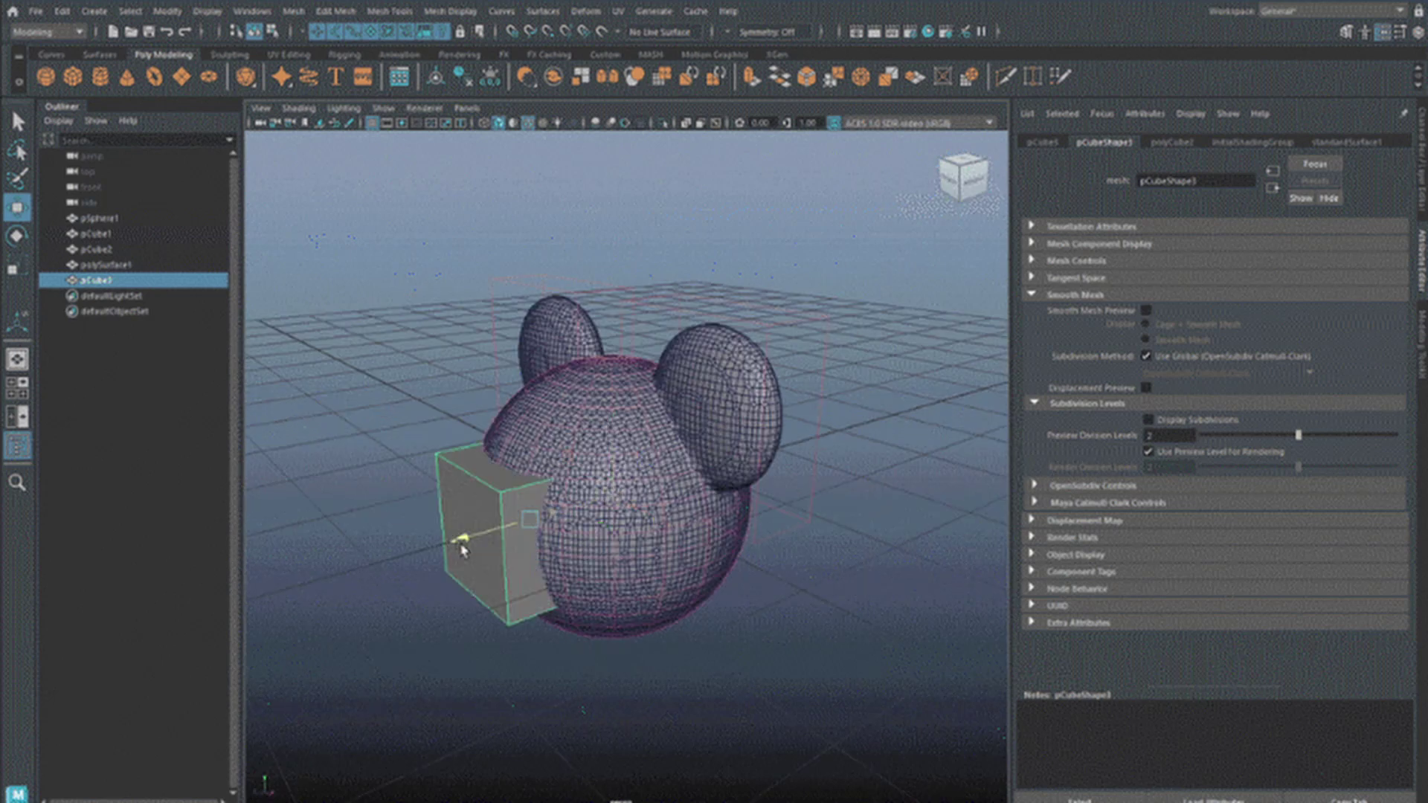
pyautogui.press('e')
pyautogui.press('r')
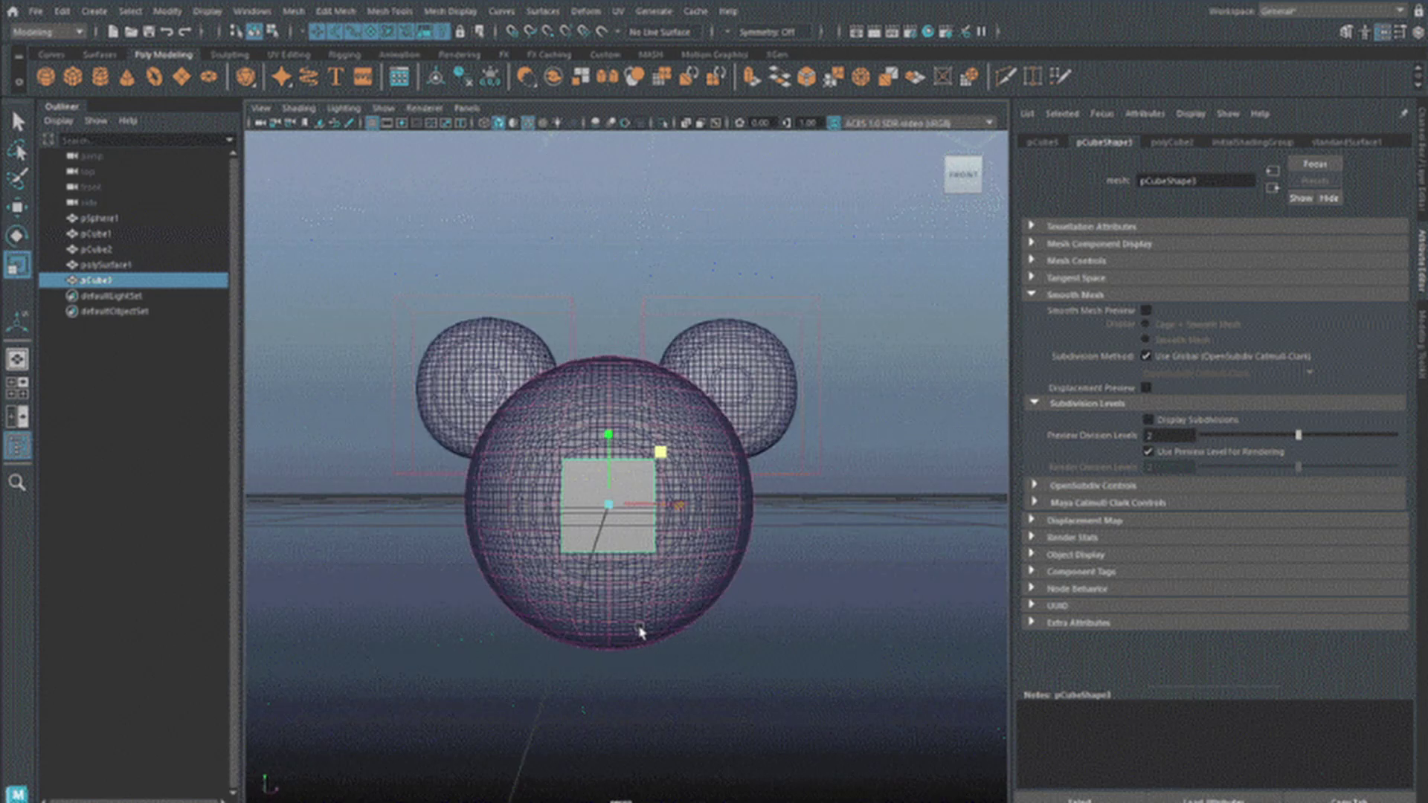
# Duplicate the cutting cube and place the copy beside the first for the second eye
pyautogui.press('w')
pyautogui.hotkey('ctrl', 'd')
pyautogui.moveTo(549, 437); pyautogui.dragTo(673, 443)
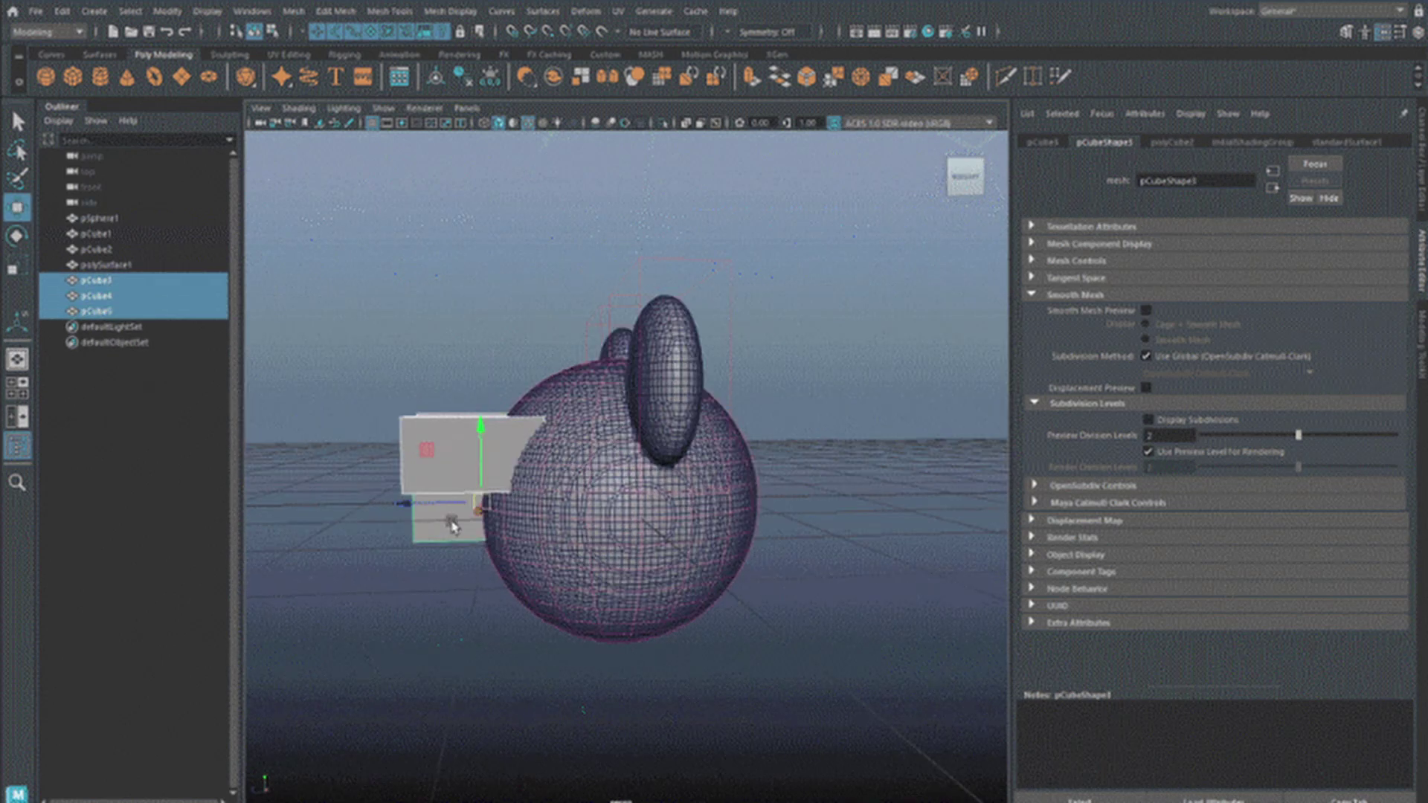
pyautogui.press('r')
pyautogui.press('w')
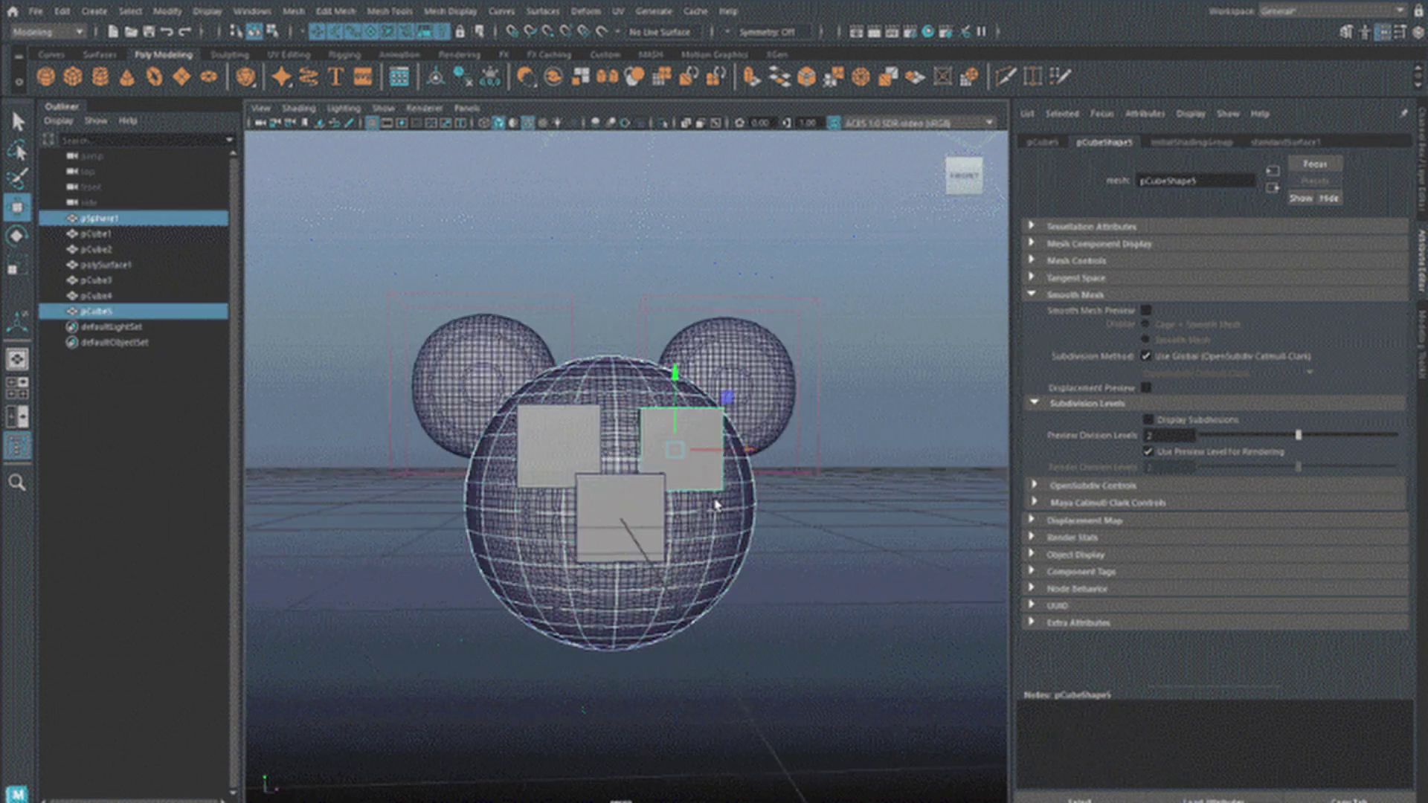
# Add the three cubes to the boolean head as Union operands
pyautogui.click(716, 505)
pyautogui.keyDown('shift'); pyautogui.click(558, 444); pyautogui.keyUp('shift')
pyautogui.keyDown('shift'); pyautogui.click(681, 446); pyautogui.keyUp('shift')
pyautogui.keyDown('shift'); pyautogui.click(620, 517); pyautogui.keyUp('shift')
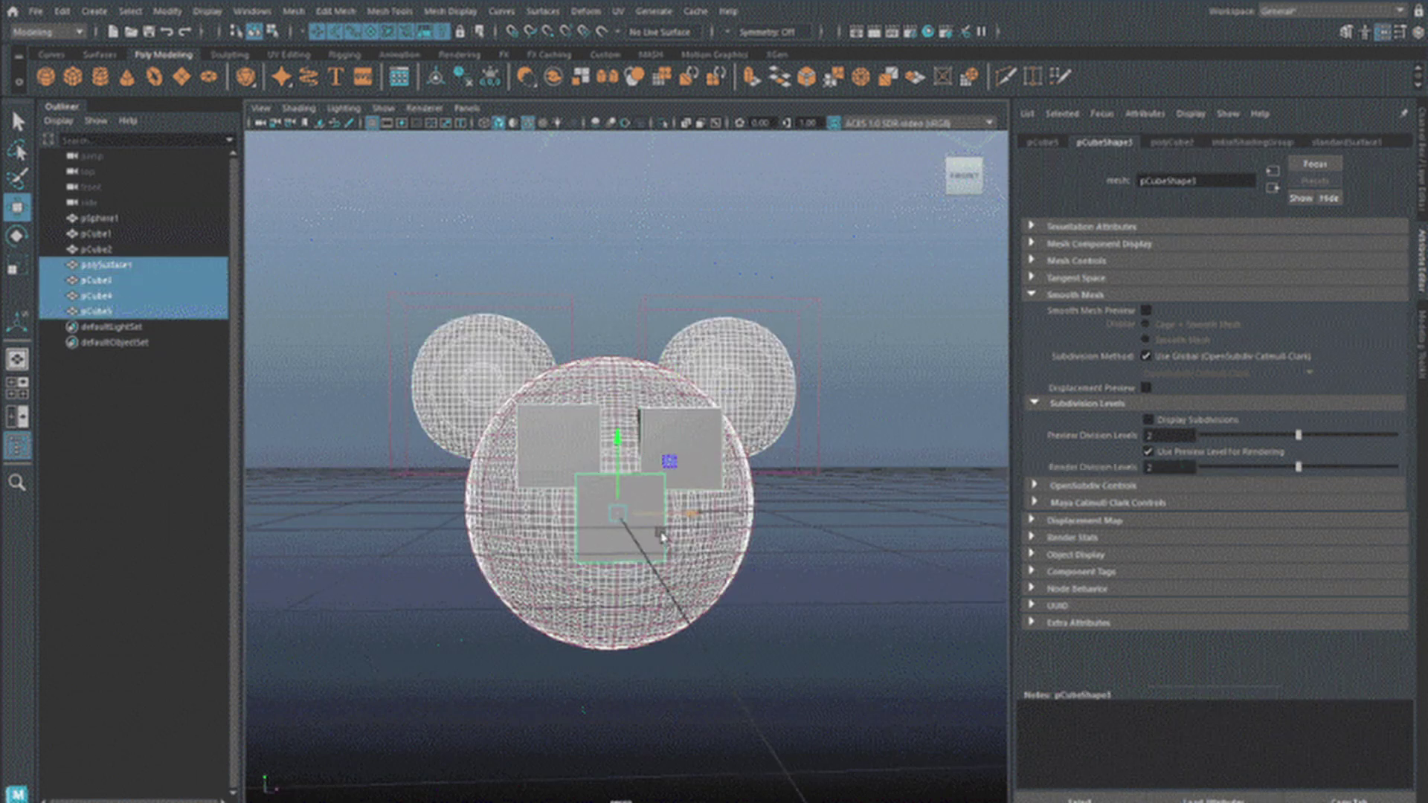
pyautogui.keyDown('shift'); pyautogui.moveTo(627, 277); pyautogui.dragTo(732, 634, button='right'); pyautogui.keyUp('shift')
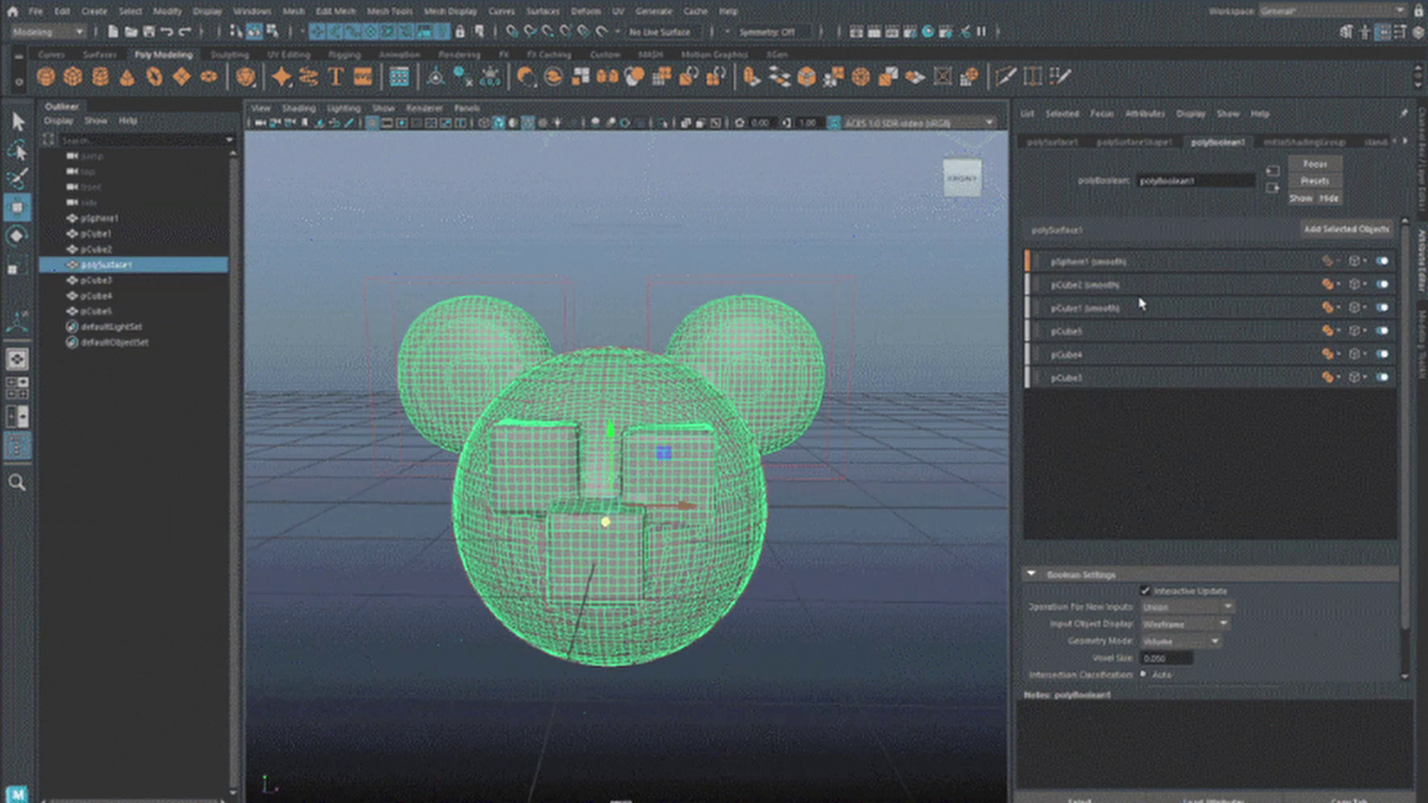
# Set the two eye cube inputs' operation to Difference to carve the sockets
pyautogui.click(1116, 331)
pyautogui.keyDown('shift'); pyautogui.click(1116, 355); pyautogui.keyUp('shift')
pyautogui.click(1330, 331)
pyautogui.click(1367, 370)
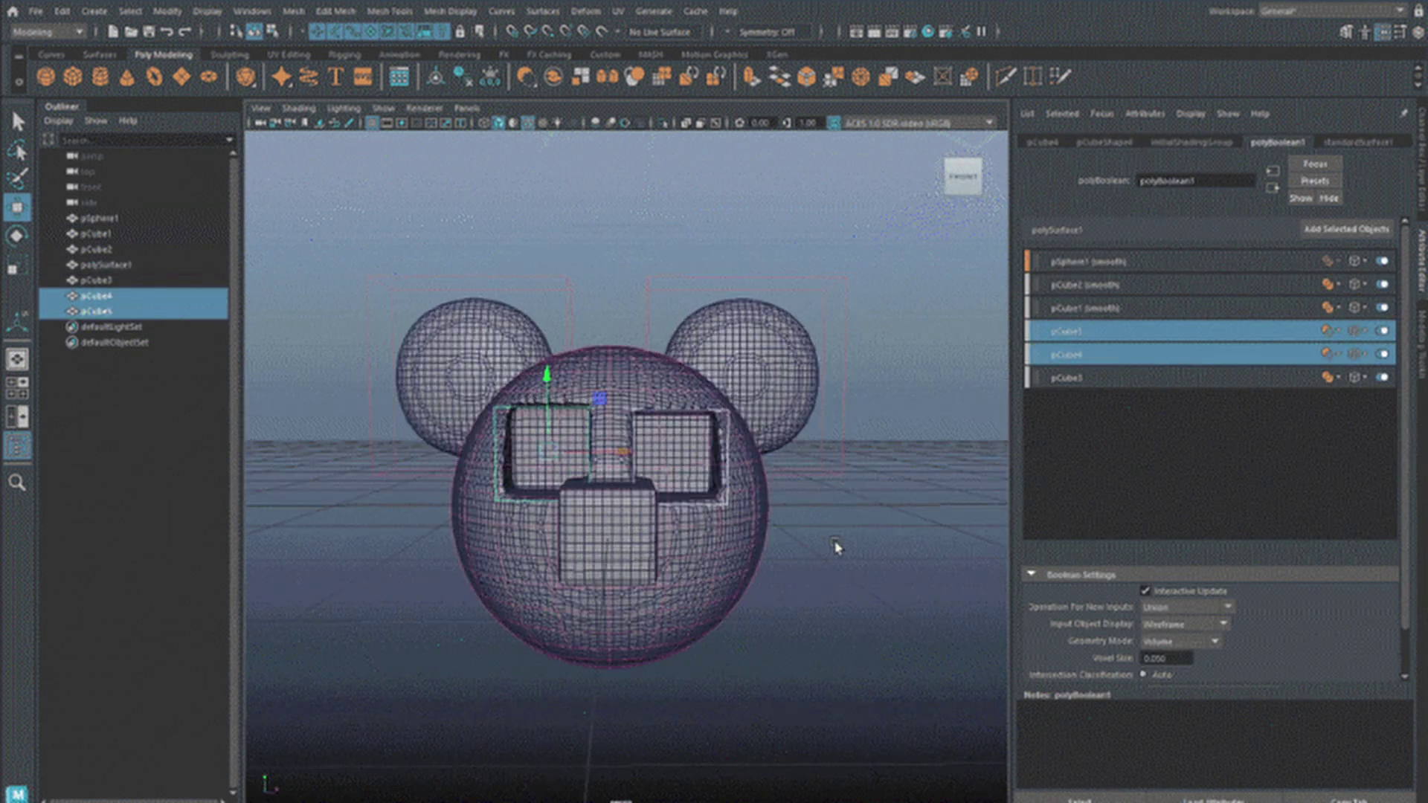
pyautogui.click(616, 593)
# Enable Use Smooth Mesh Output for the cutting cubes and view the head from the front
pyautogui.click(1105, 377)
pyautogui.rightClick(1160, 376)
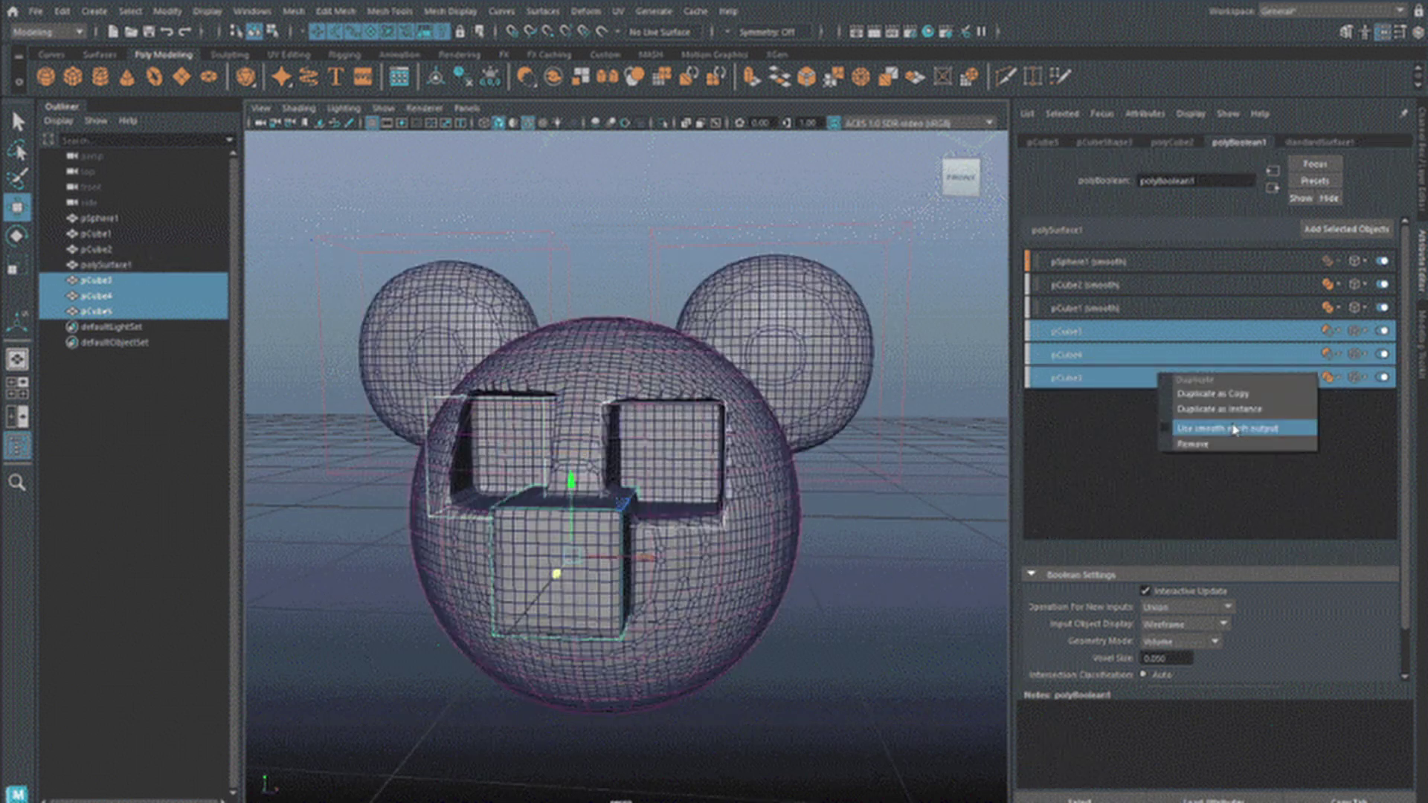
pyautogui.click(1253, 421)
pyautogui.keyDown('alt'); pyautogui.moveTo(699, 588); pyautogui.dragTo(384, 486); pyautogui.keyUp('alt')
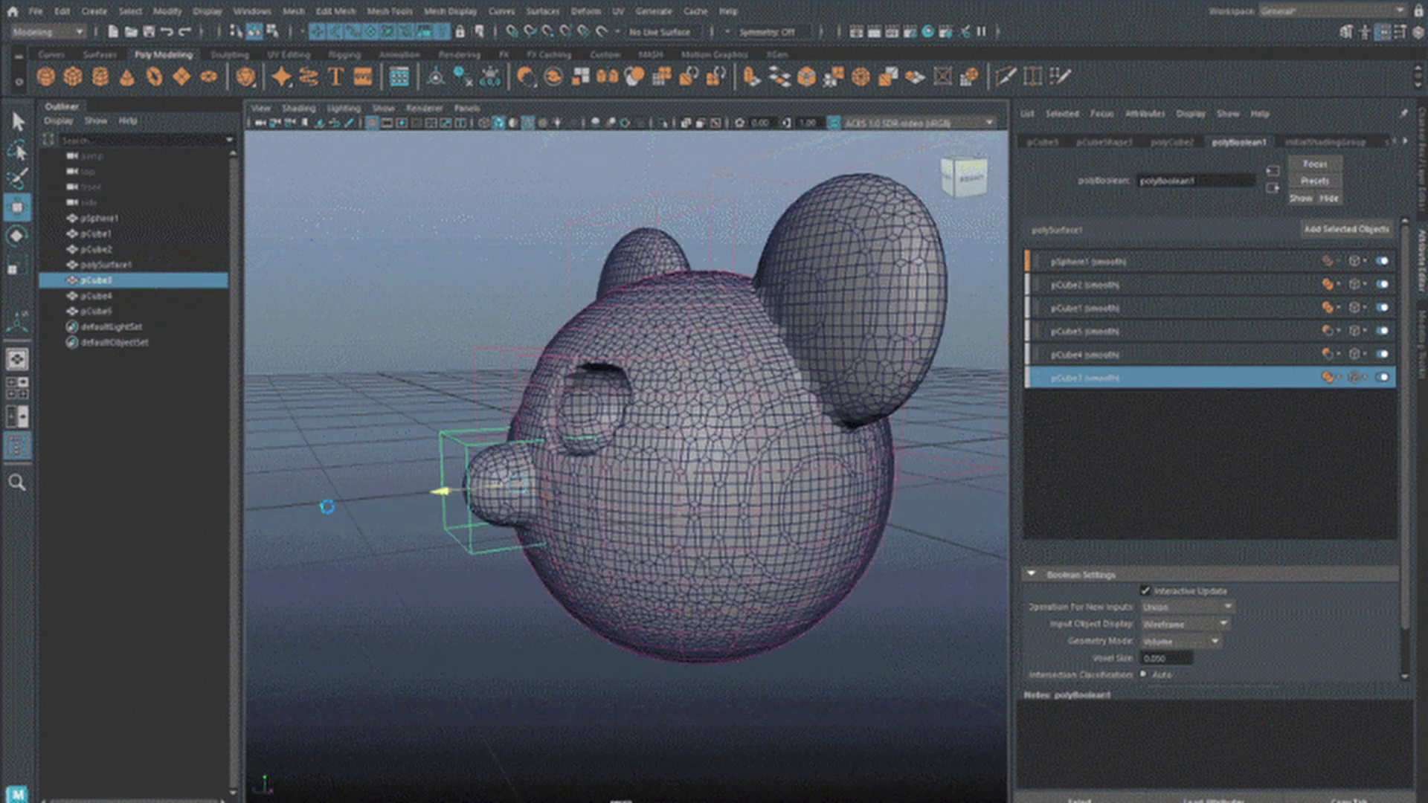
pyautogui.press('F8')
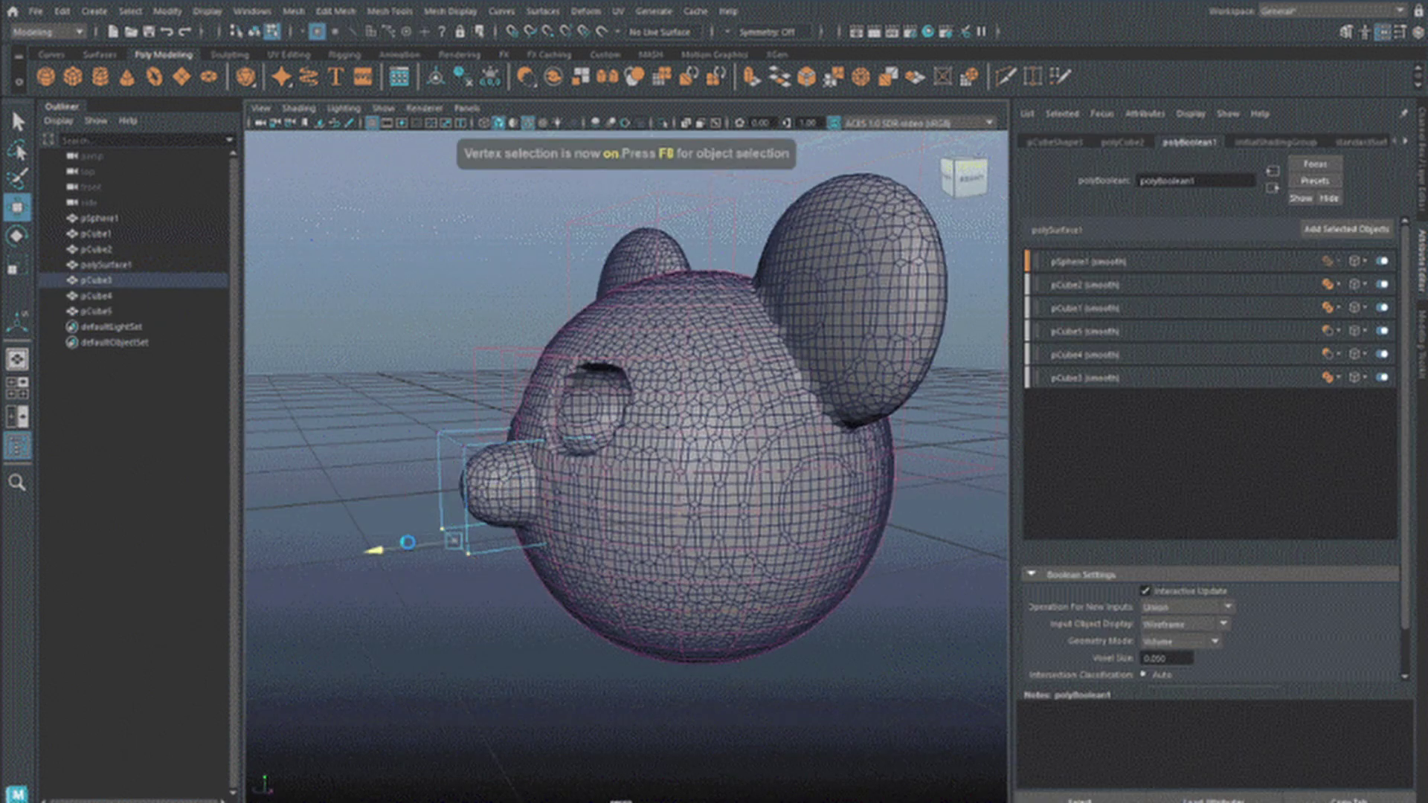
pyautogui.click(967, 179)
# Scale the nose cutter's vertices to round out the snout
pyautogui.press('r')
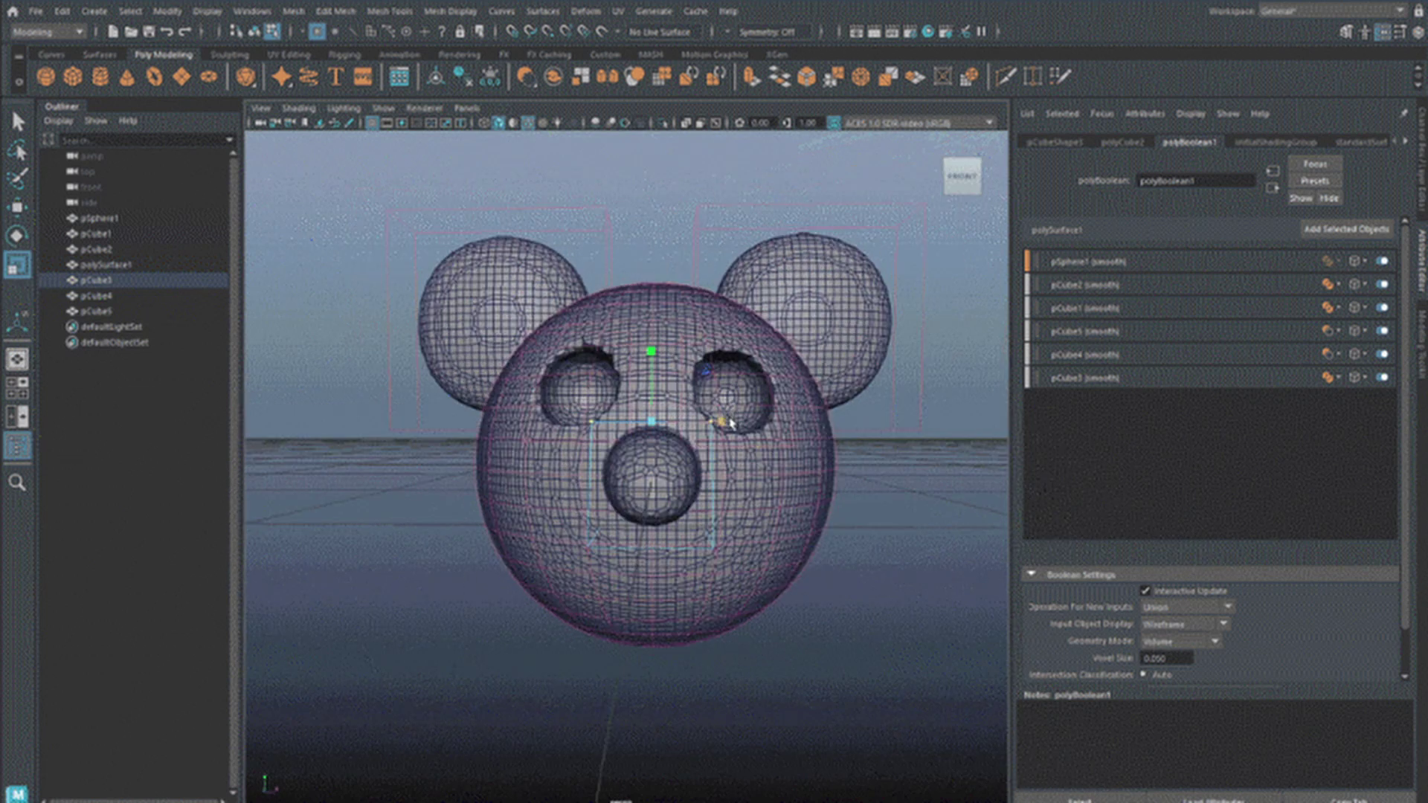
pyautogui.moveTo(729, 536); pyautogui.dragTo(748, 584)
pyautogui.press('F8')
pyautogui.click(692, 558)
# Retopologize the head mesh with a Target Face Count of 5000
pyautogui.click(294, 11)
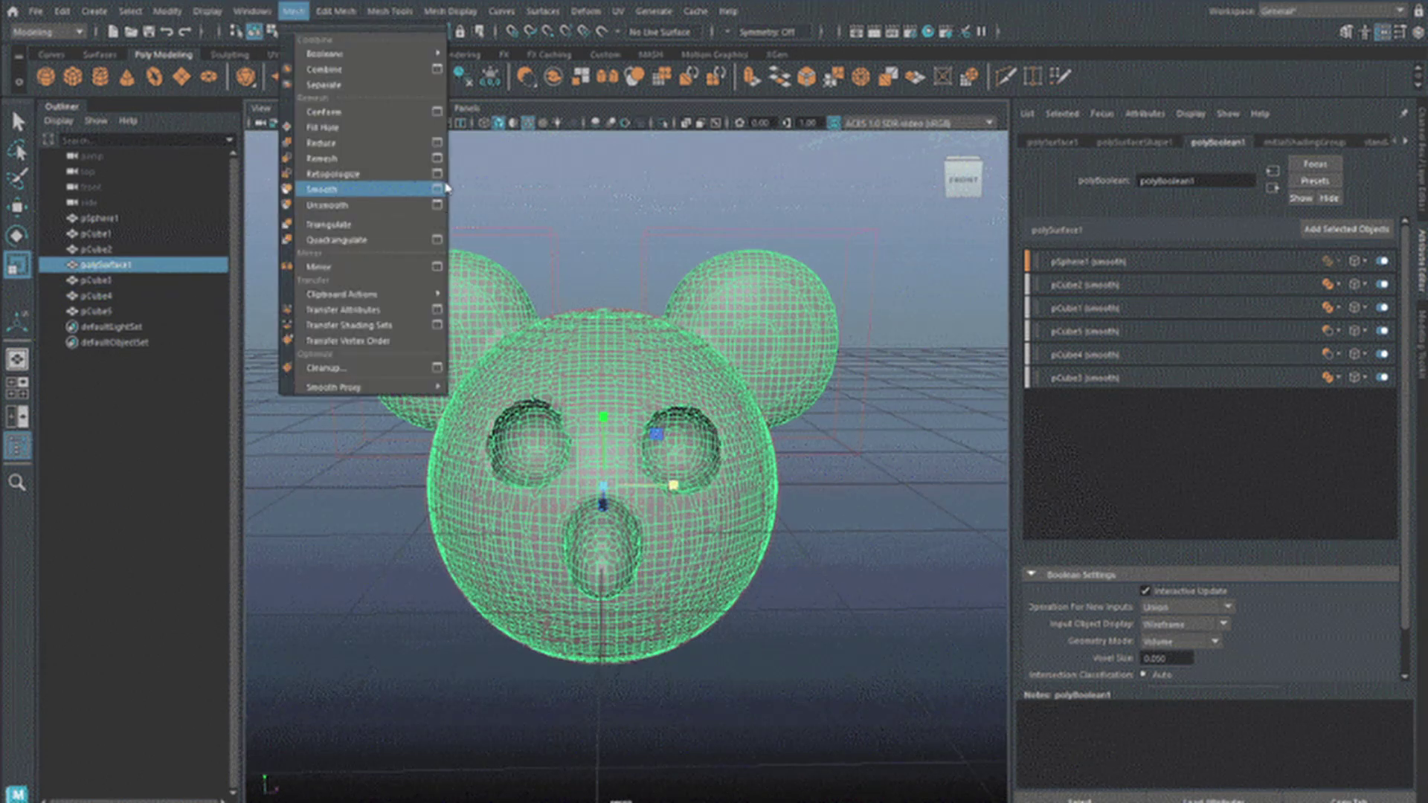
pyautogui.click(438, 175)
pyautogui.click(1123, 586)
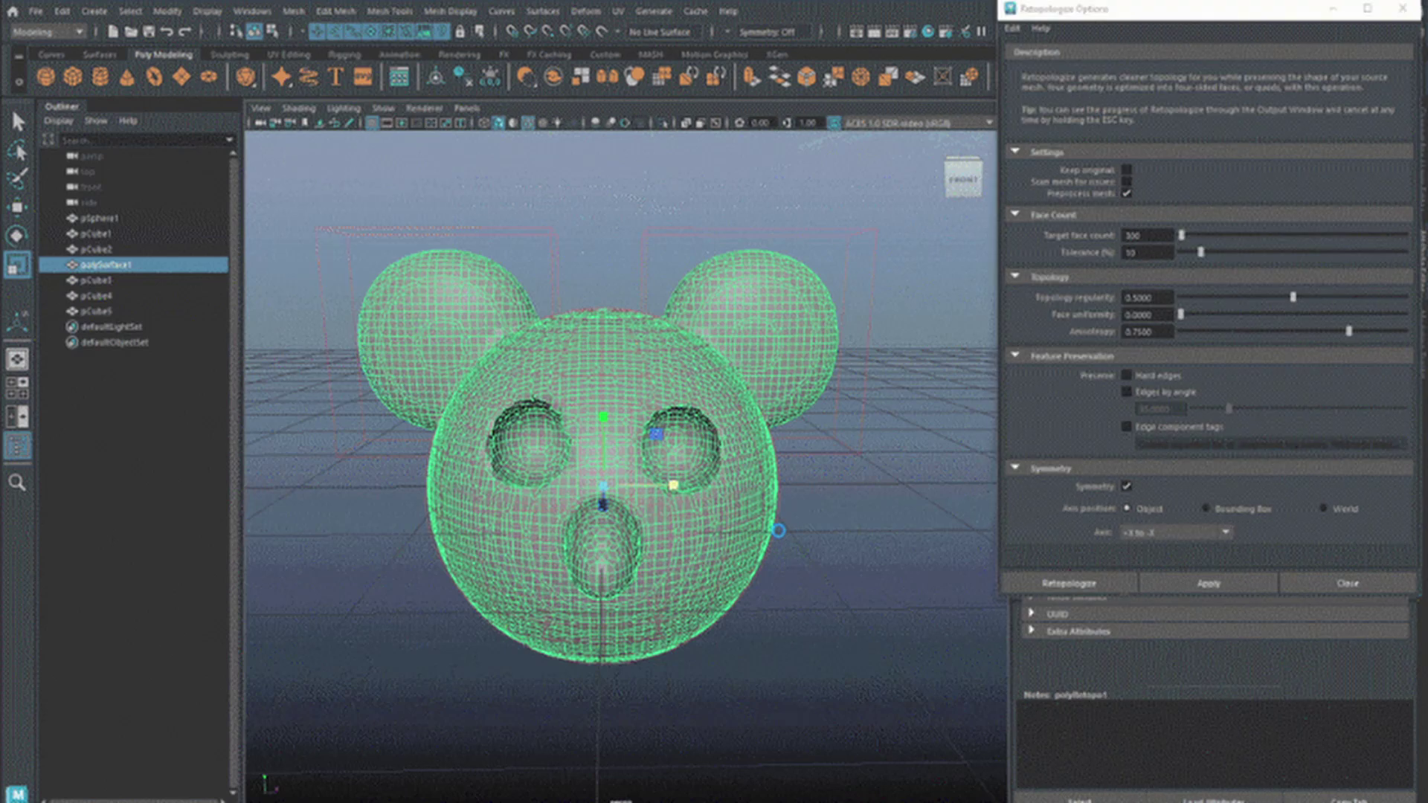
pyautogui.press('Return')
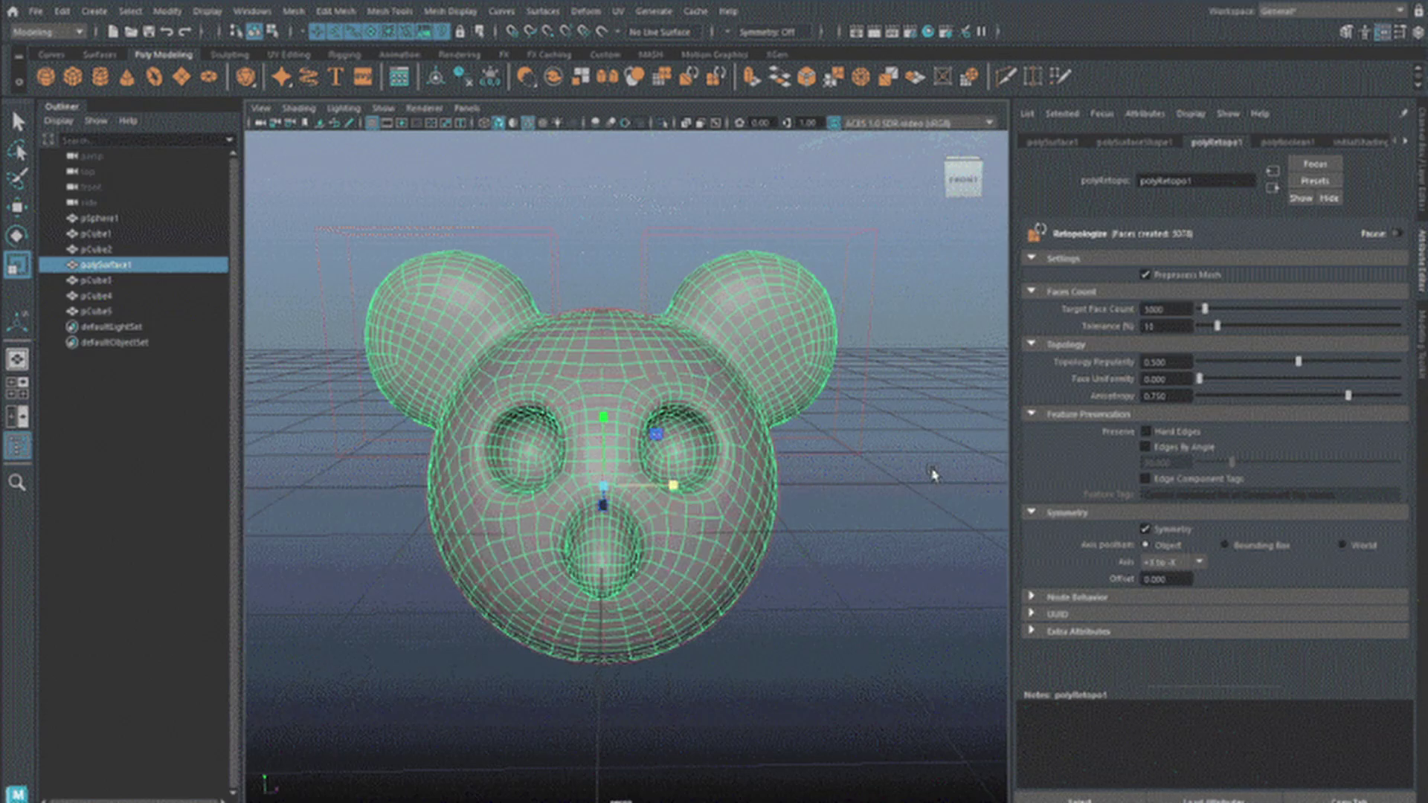
pyautogui.keyDown('alt'); pyautogui.moveTo(883, 593); pyautogui.dragTo(835, 610); pyautogui.keyUp('alt')
pyautogui.click(834, 610)
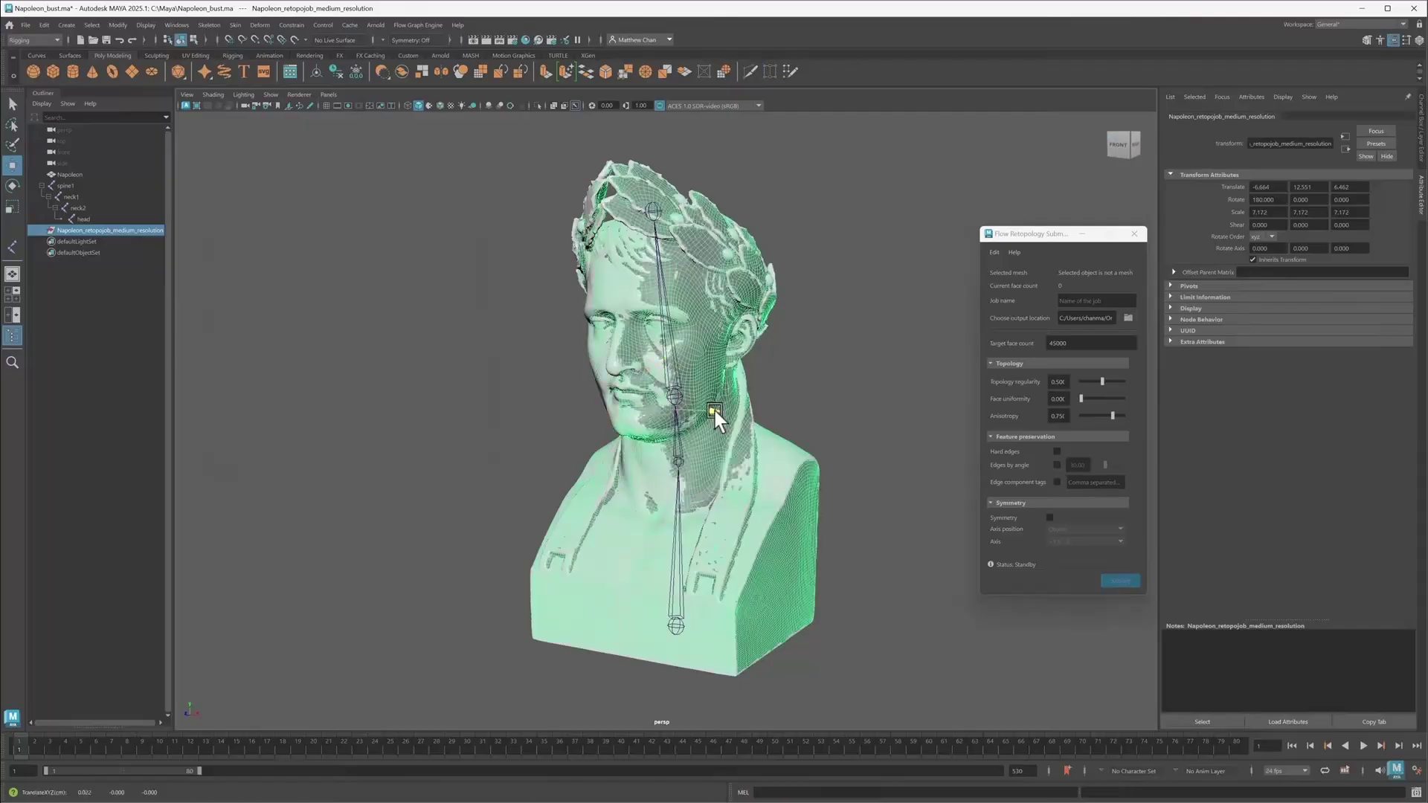
pyautogui.moveTo(716, 410); pyautogui.dragTo(989, 443)
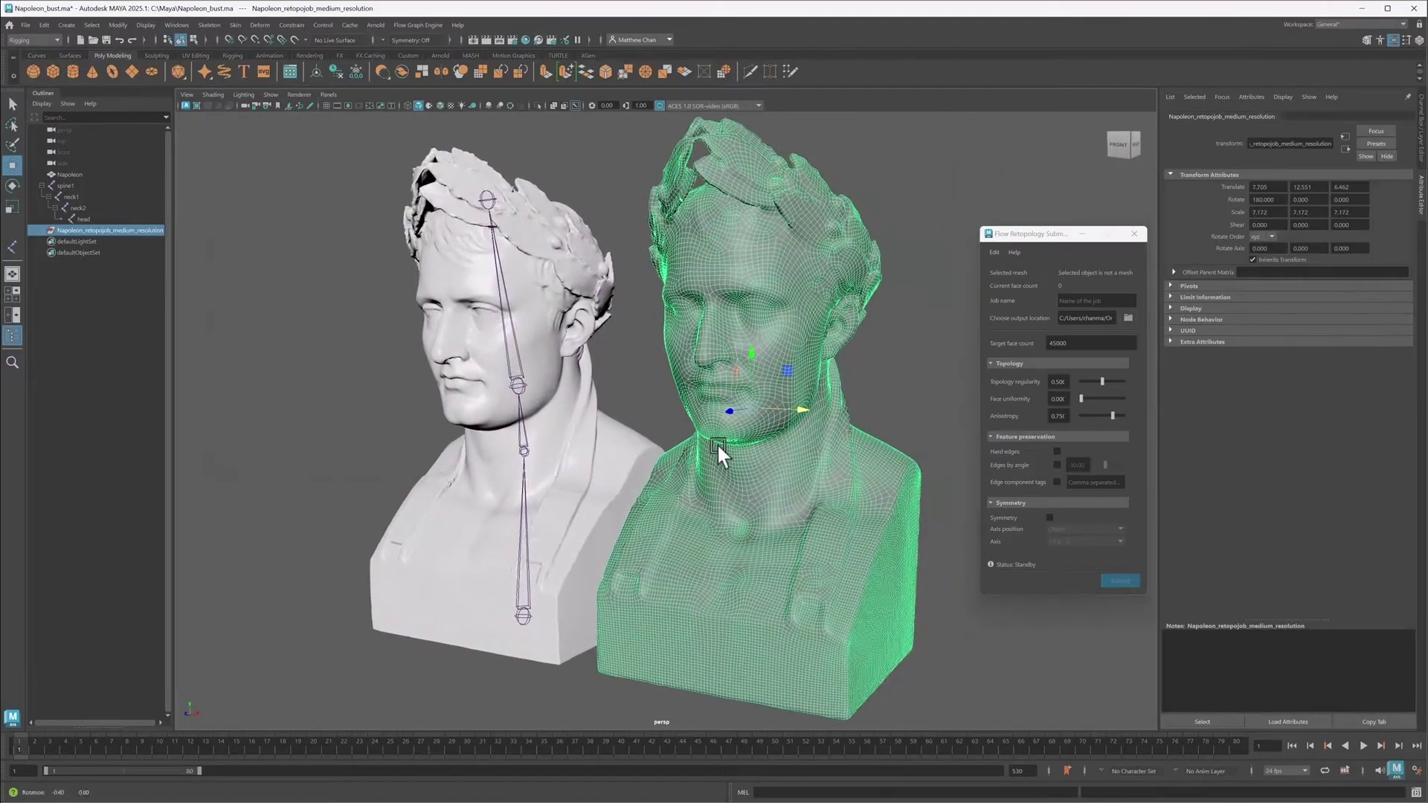
# Overlay wireframe on both busts and zoom in to compare their neck topology
pyautogui.click(440, 106)
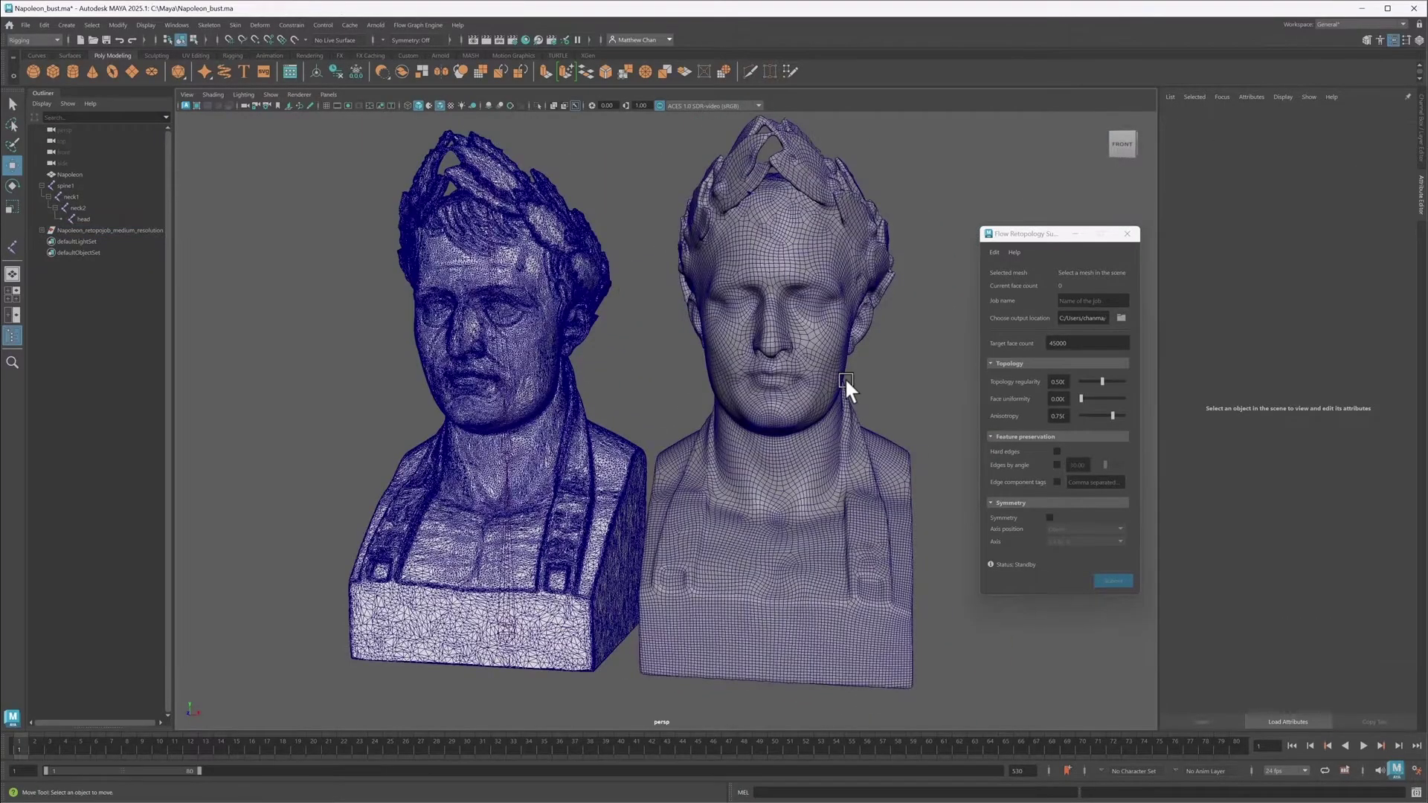
pyautogui.scroll(3, 909, 383)
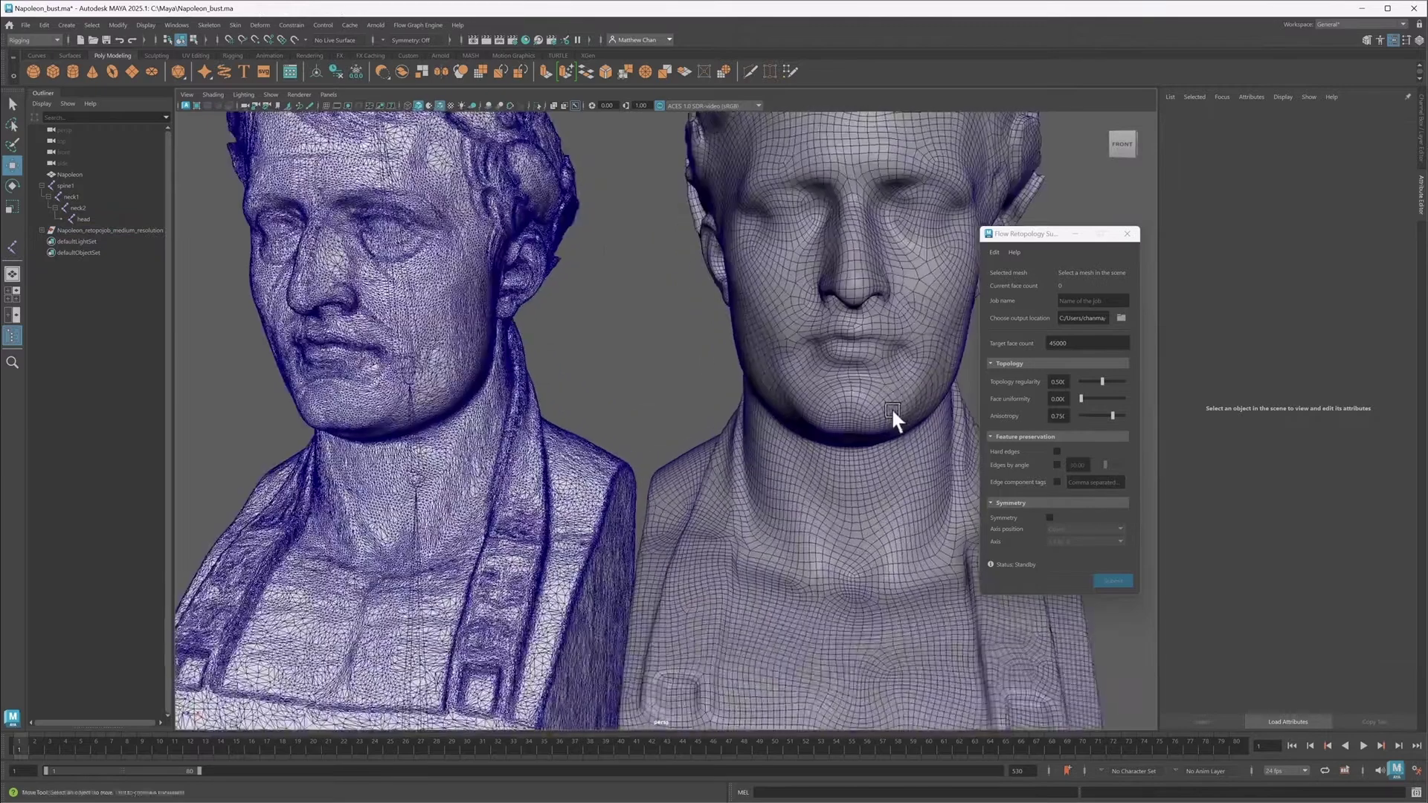
pyautogui.scroll(3, 856, 442)
pyautogui.scroll(1, 830, 472)
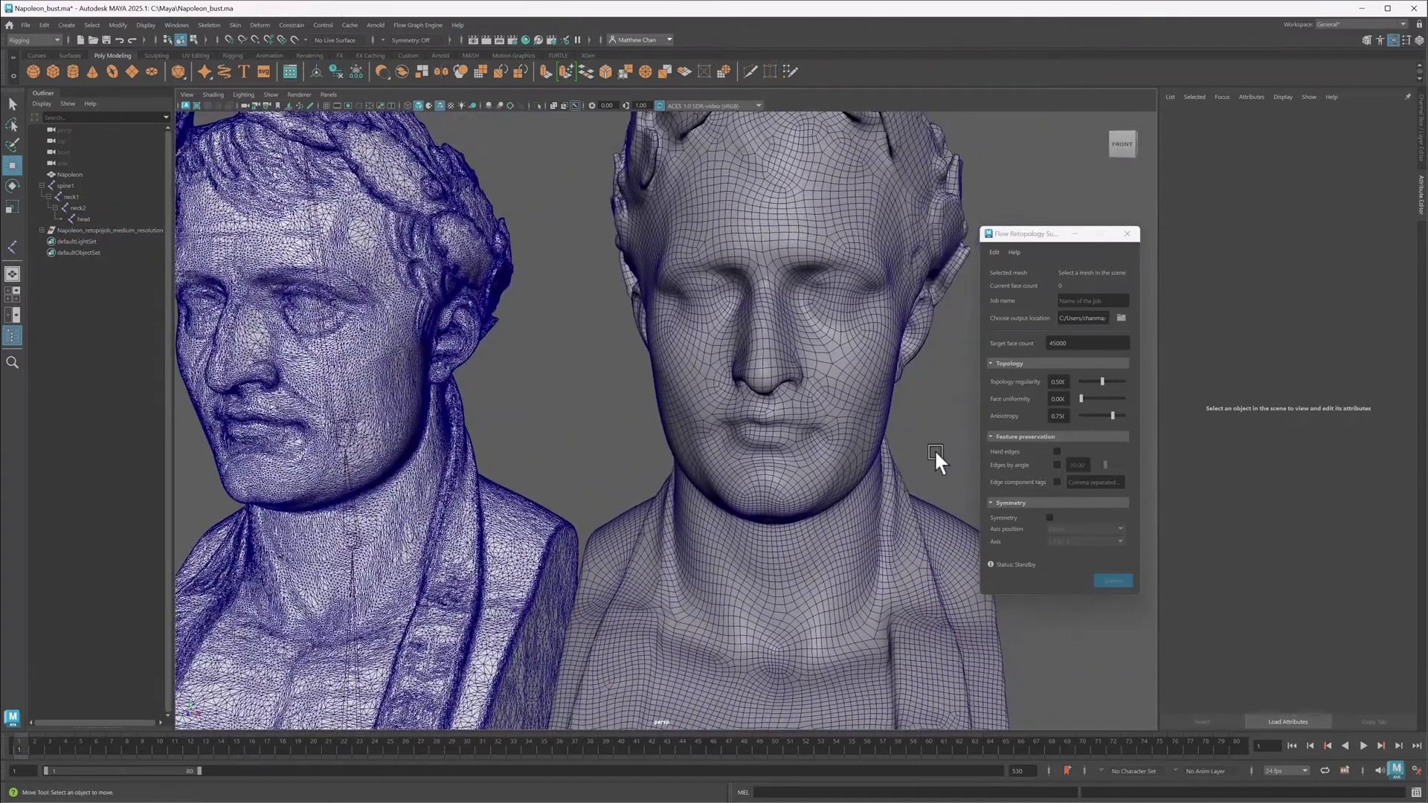
pyautogui.keyDown('alt'); pyautogui.moveTo(943, 457); pyautogui.dragTo(964, 301, button='middle'); pyautogui.keyUp('alt')
pyautogui.scroll(-4, 934, 363)
pyautogui.keyDown('alt'); pyautogui.moveTo(934, 359); pyautogui.dragTo(951, 435, button='middle'); pyautogui.keyUp('alt')
pyautogui.scroll(-2, 951, 434)
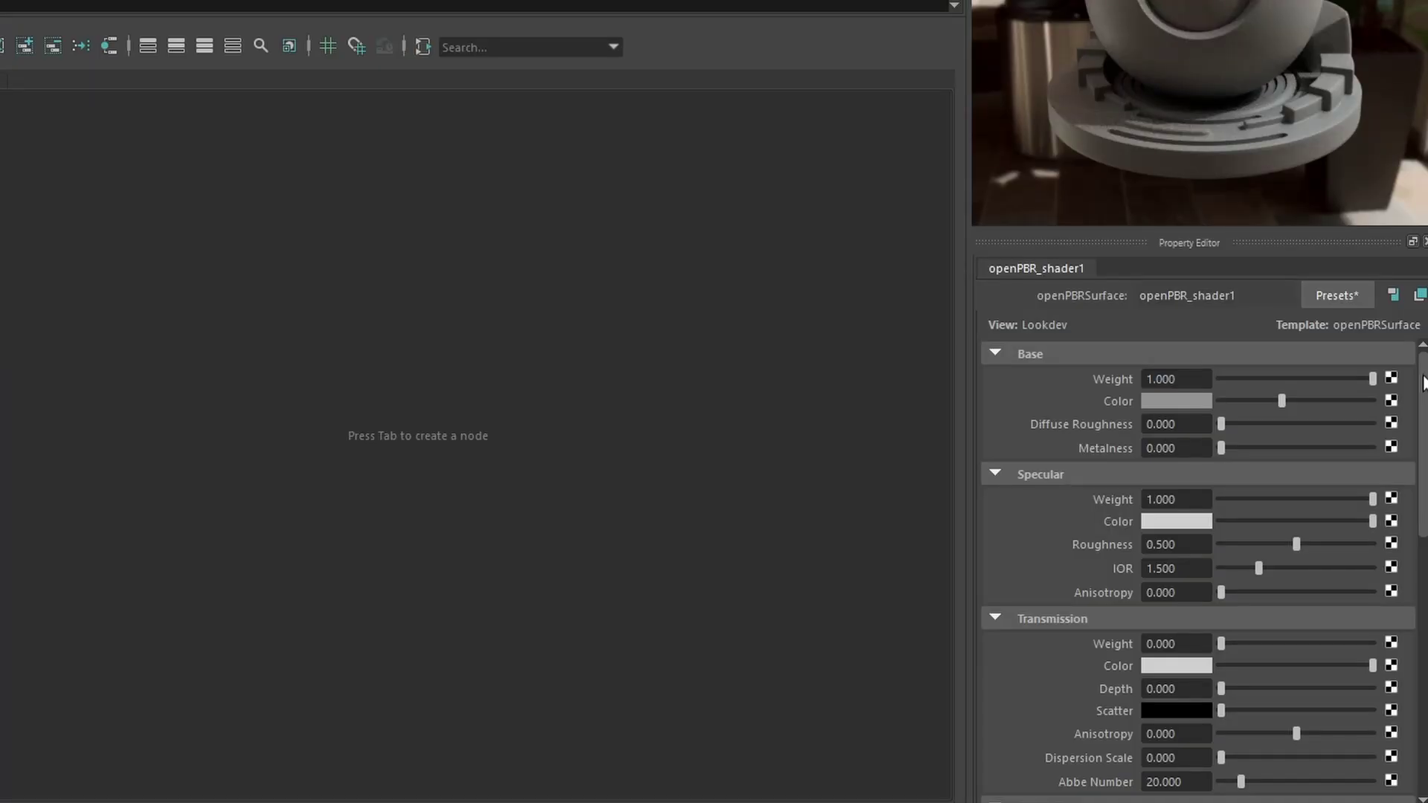
pyautogui.scroll(-5, 1423, 383)
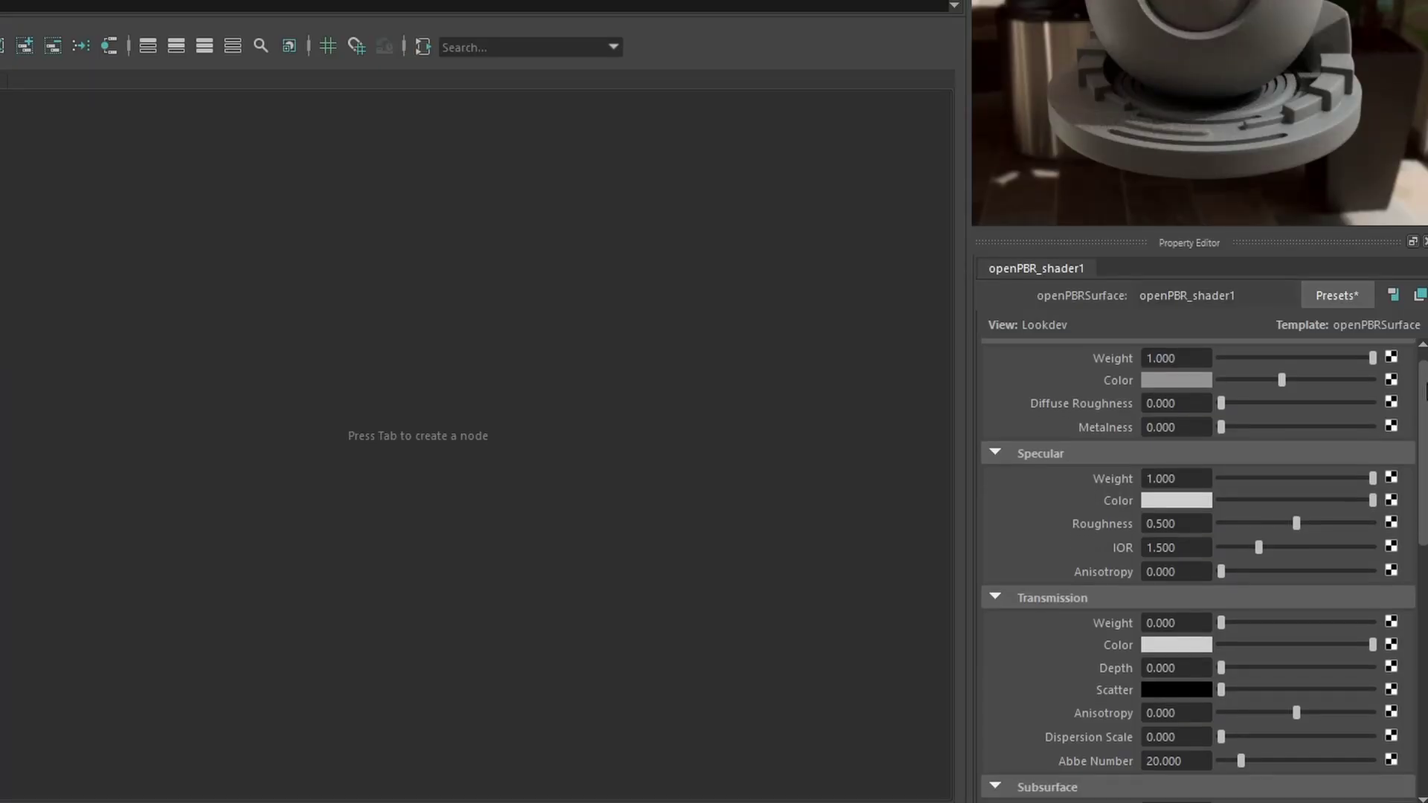
pyautogui.scroll(-7, 1424, 534)
pyautogui.scroll(-7, 1425, 534)
pyautogui.scroll(-1, 1424, 534)
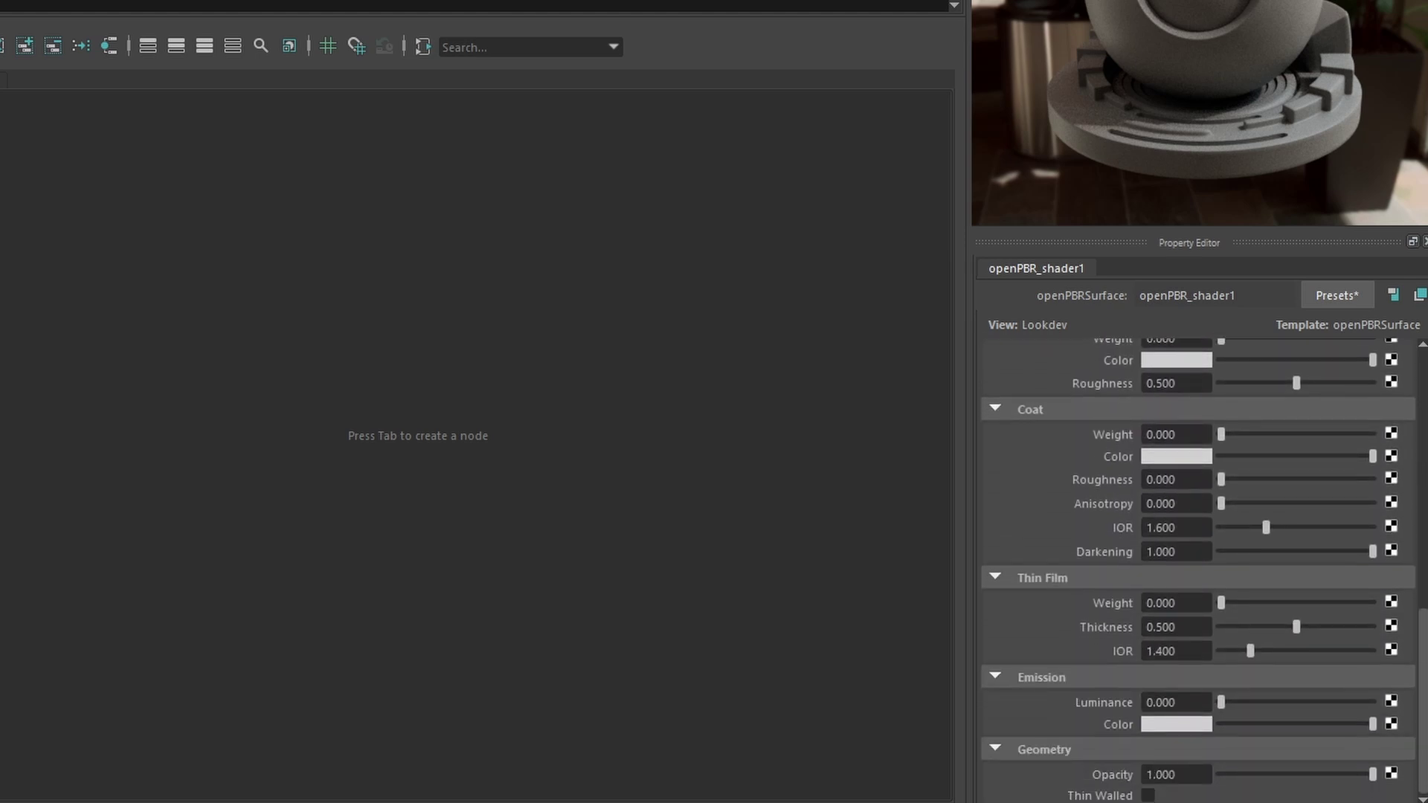
pyautogui.scroll(20, 1425, 348)
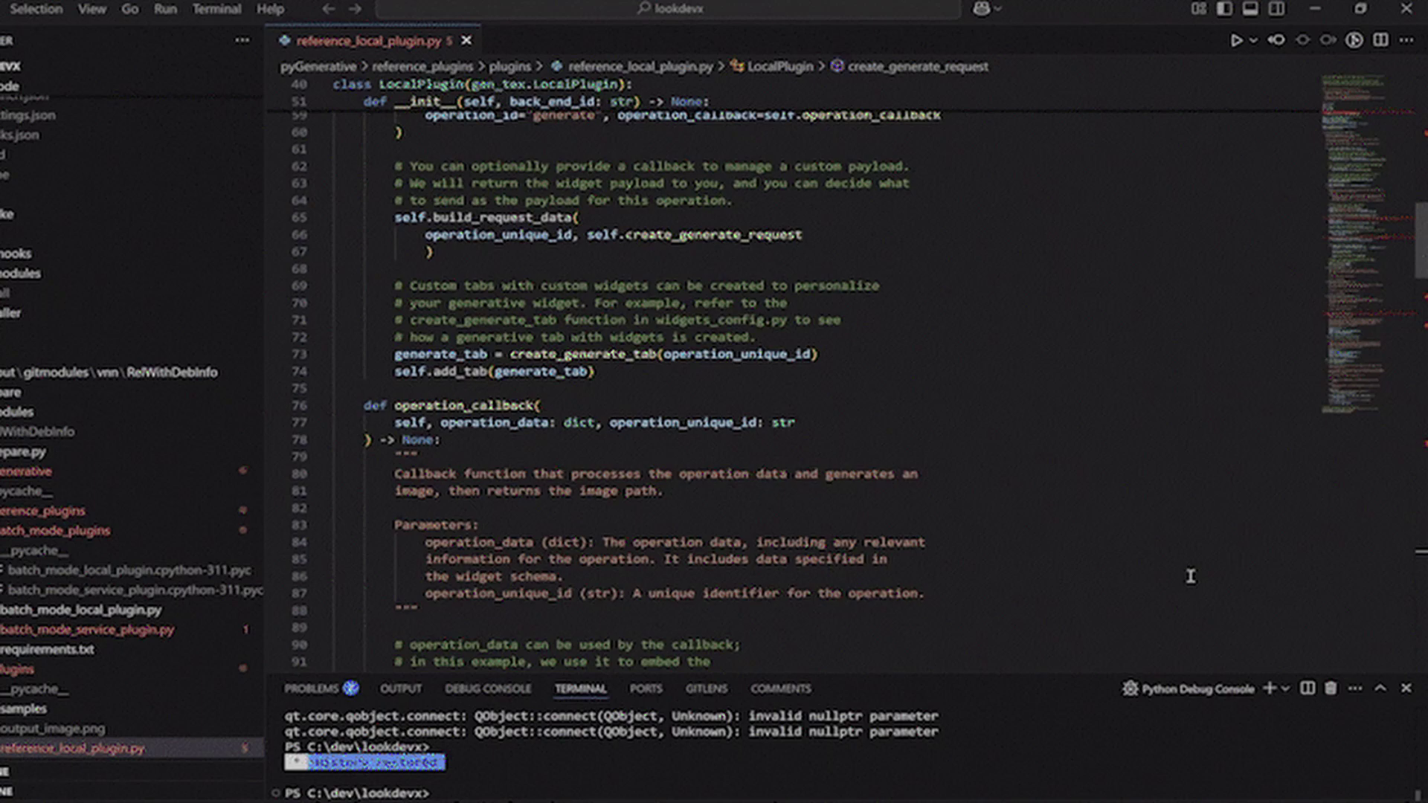
# Scroll through the LocalPlugin code in reference_local_plugin.py
pyautogui.scroll(-2, 1191, 577)
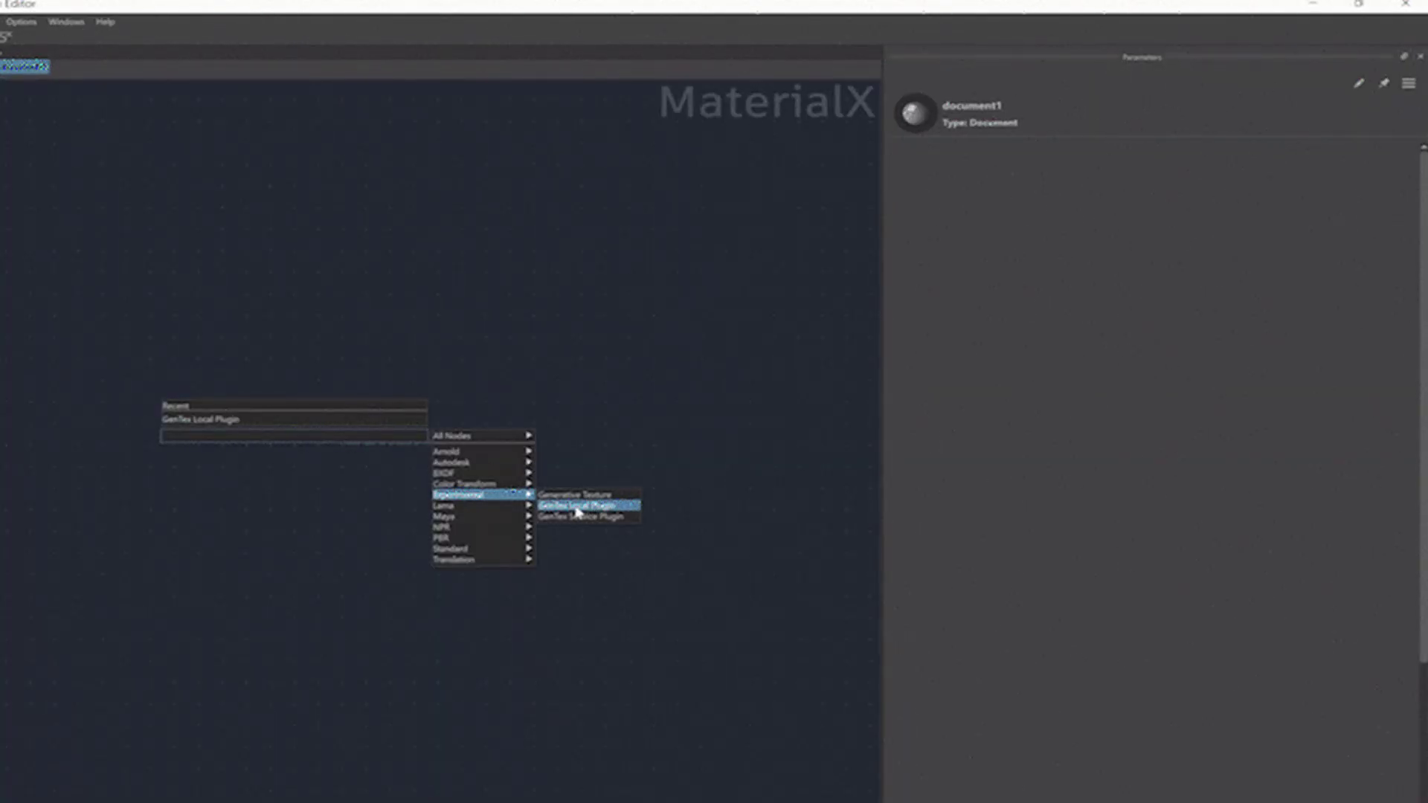
# Add a GenTex Local Plugin node and generate images for 'A beautiful sunset over a mountain'
pyautogui.click(604, 509)
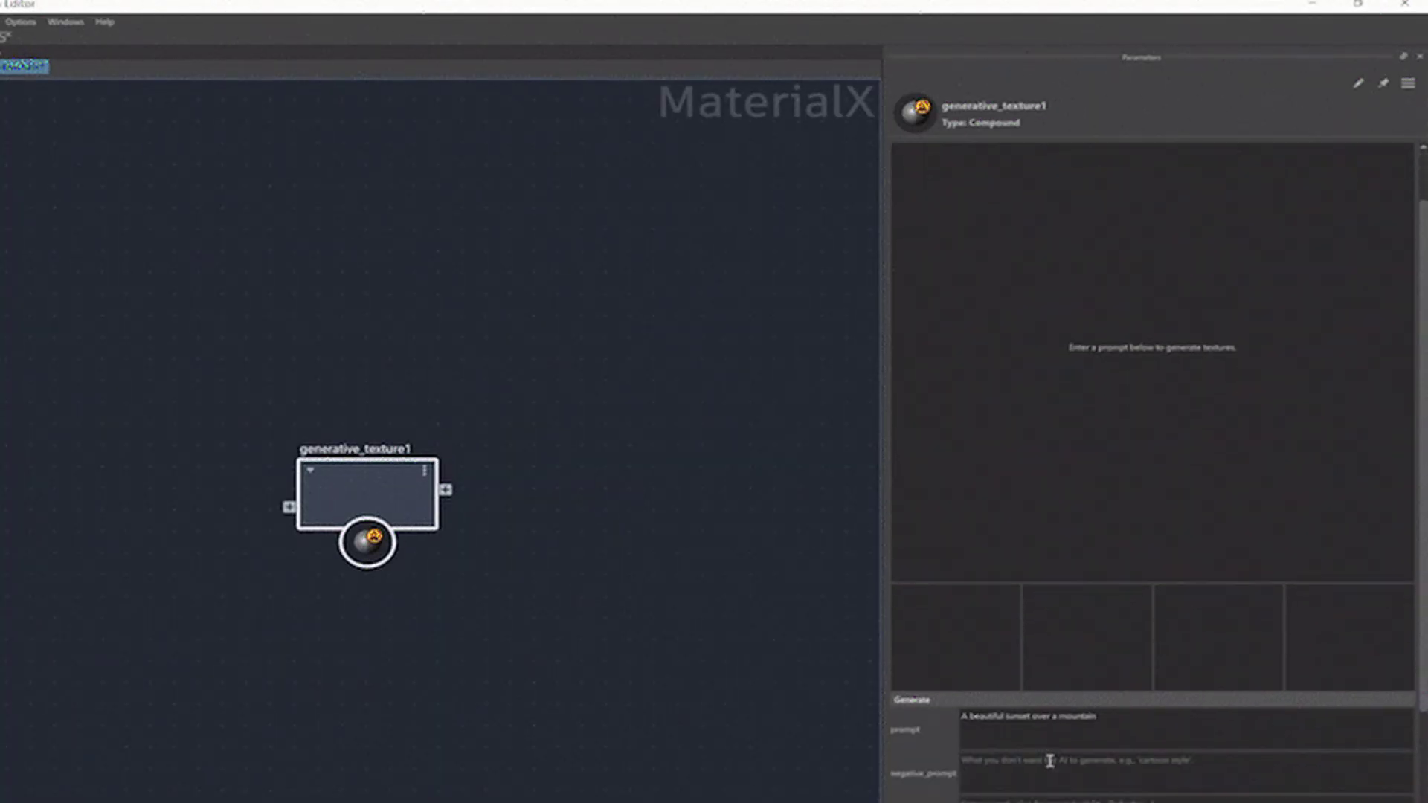
pyautogui.scroll(-3, 1125, 768)
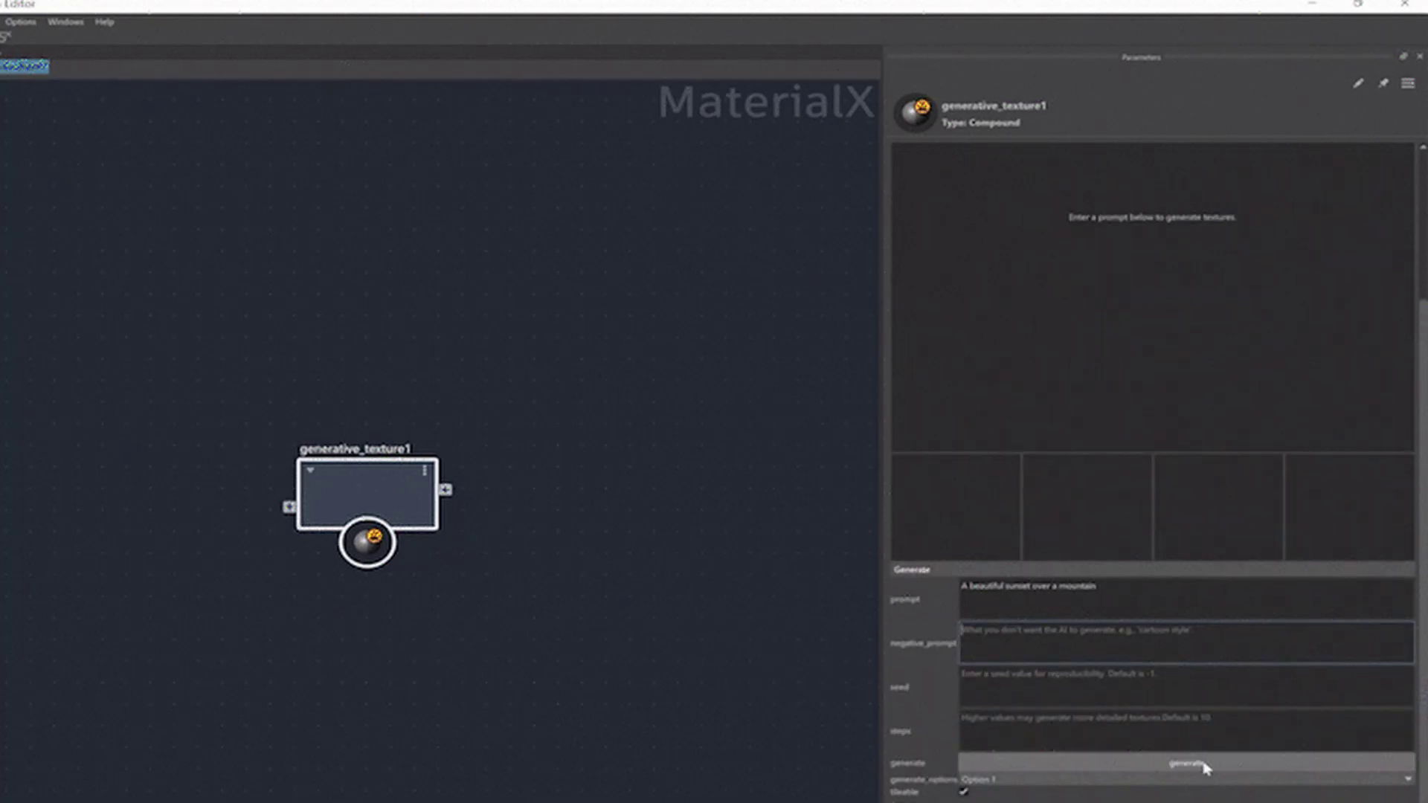
pyautogui.click(1205, 767)
pyautogui.click(1237, 738)
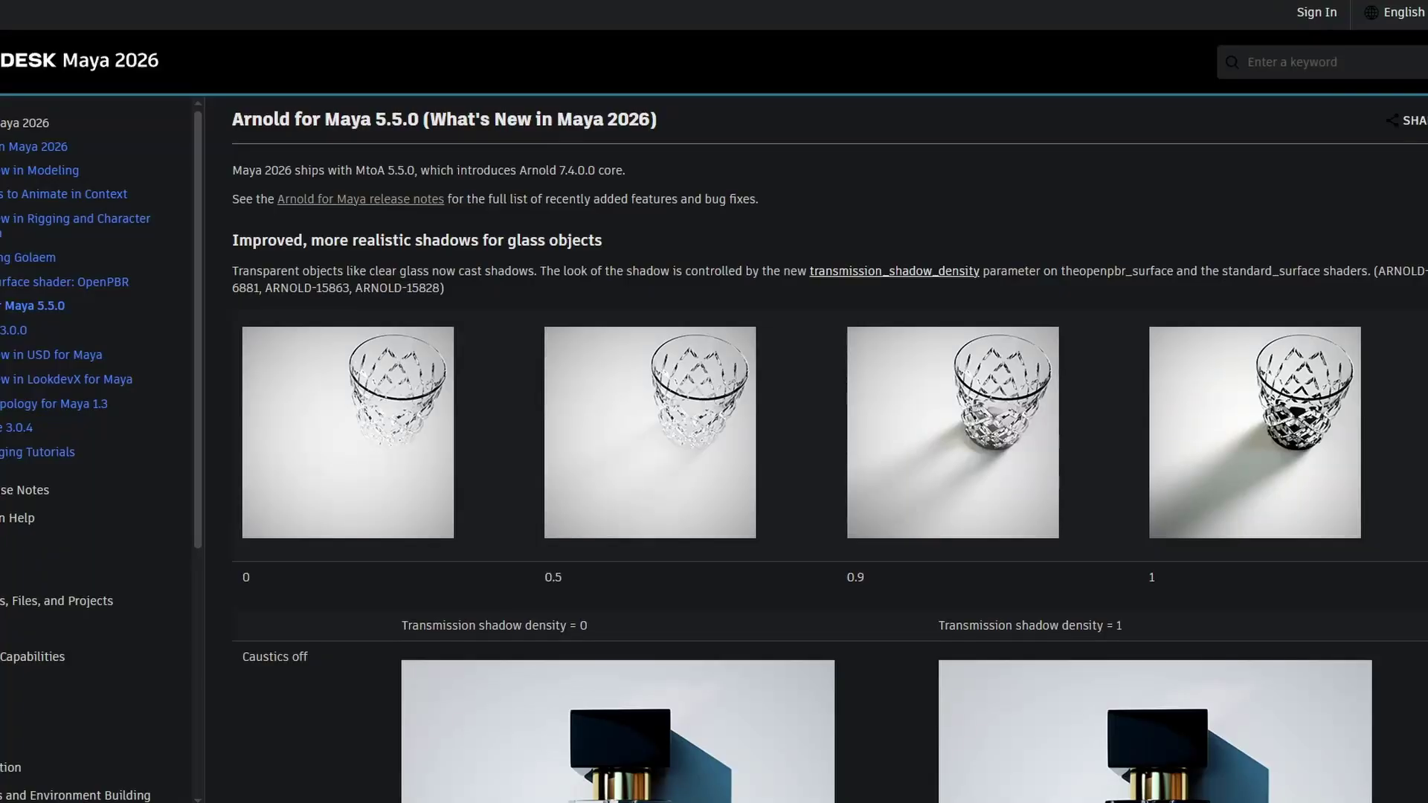
# Scroll the Arnold for Maya 5.5.0 notes with the browser zoomed out to 75%
pyautogui.scroll(-2, 830, 449)
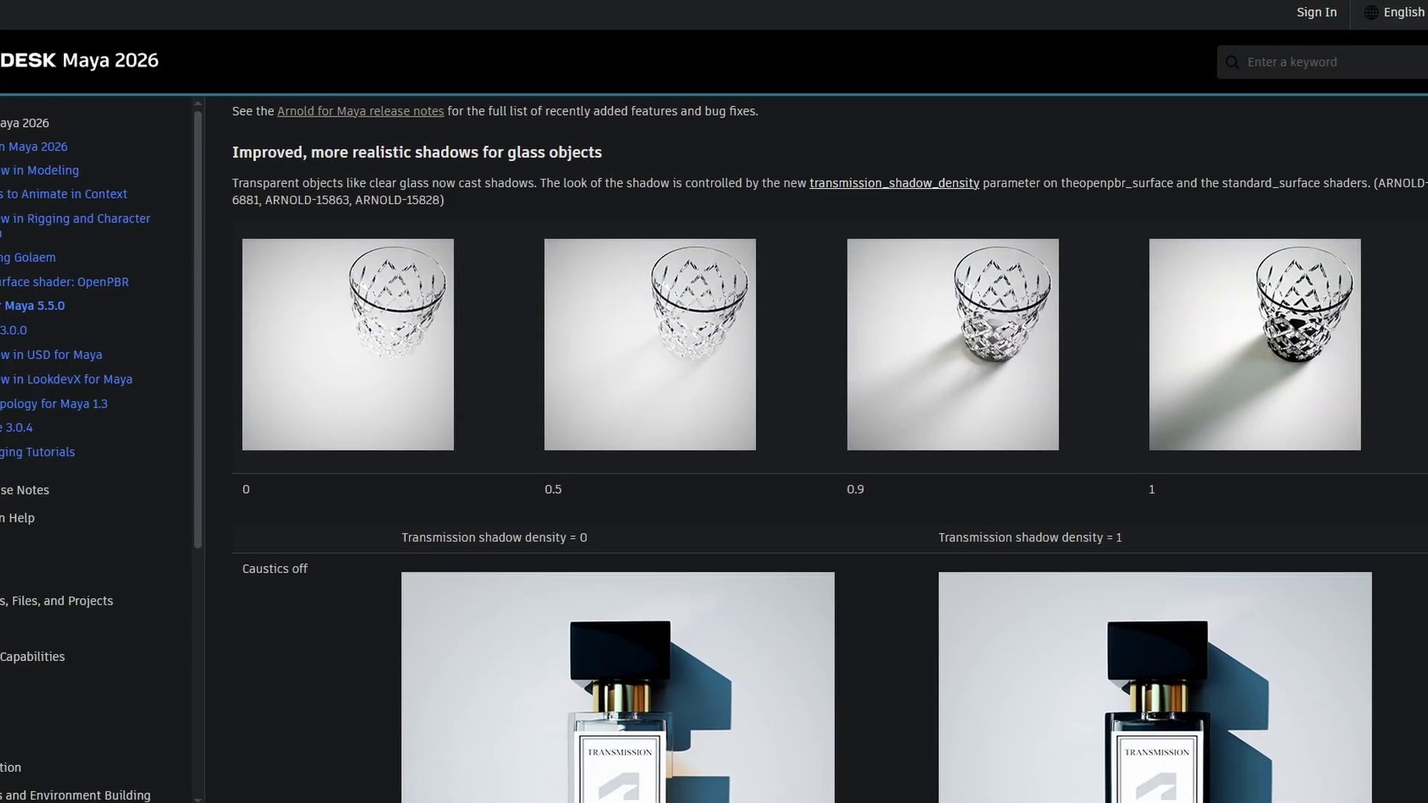
pyautogui.scroll(-5, 830, 450)
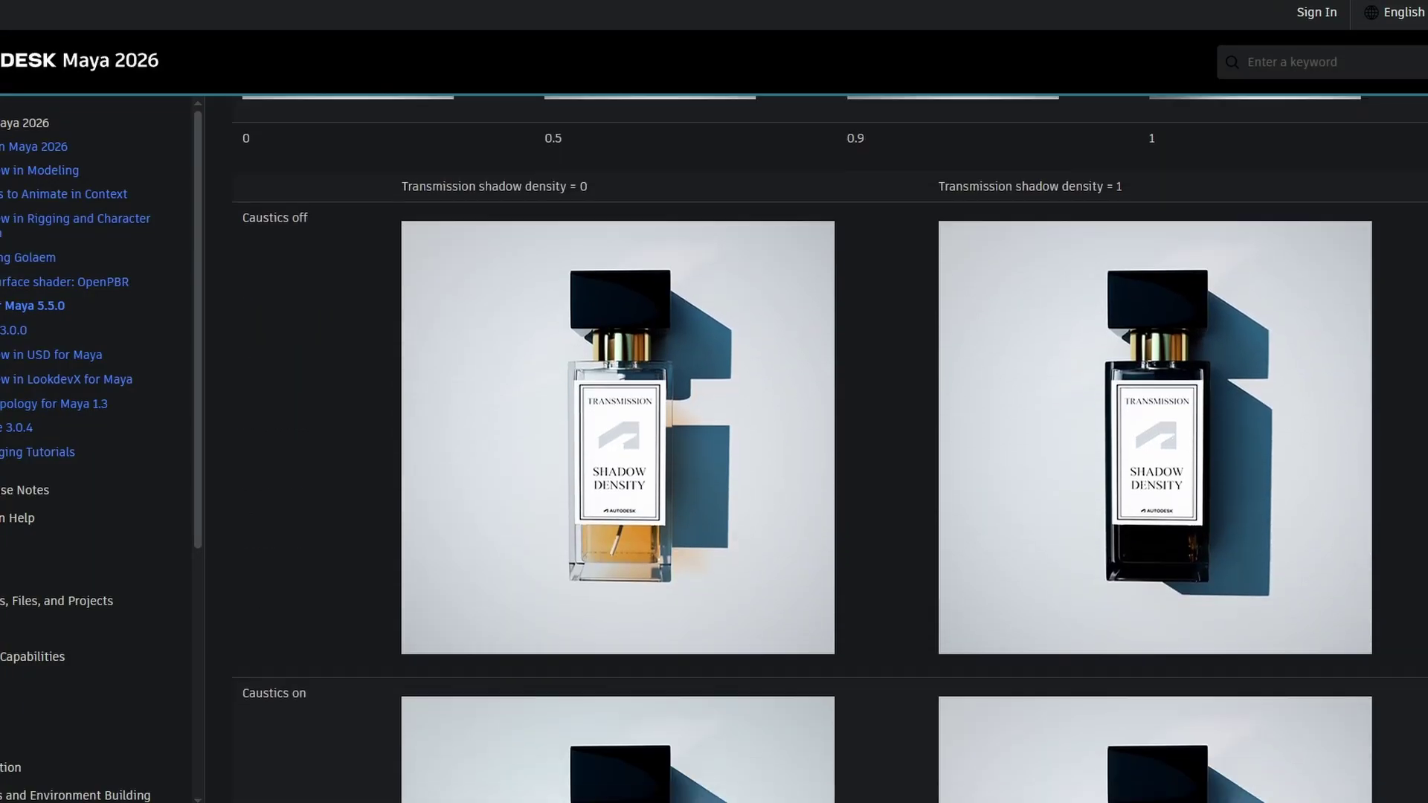
pyautogui.hotkey('ctrl', '-')
pyautogui.hotkey('ctrl', '-')
pyautogui.hotkey('ctrl', '-')
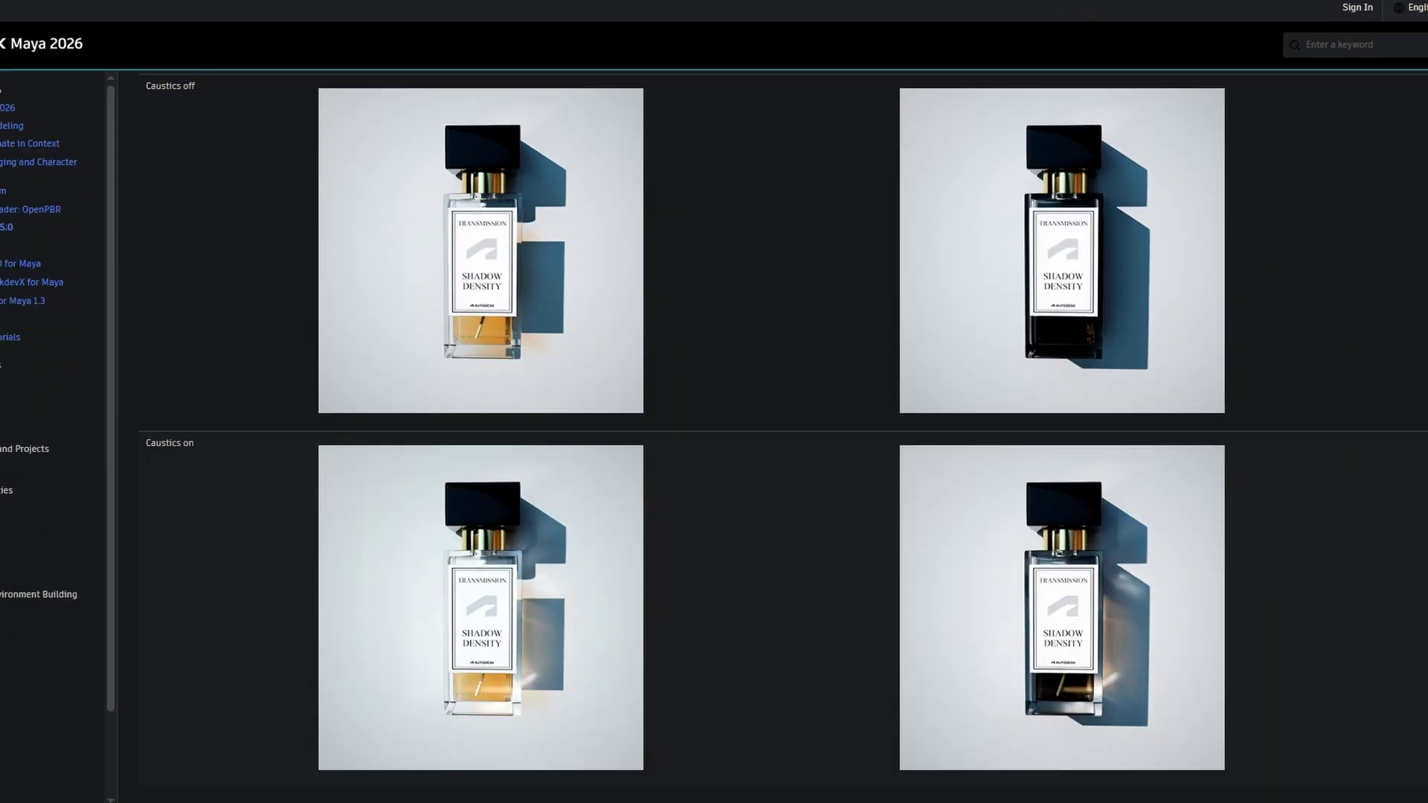
pyautogui.scroll(-8, 784, 436)
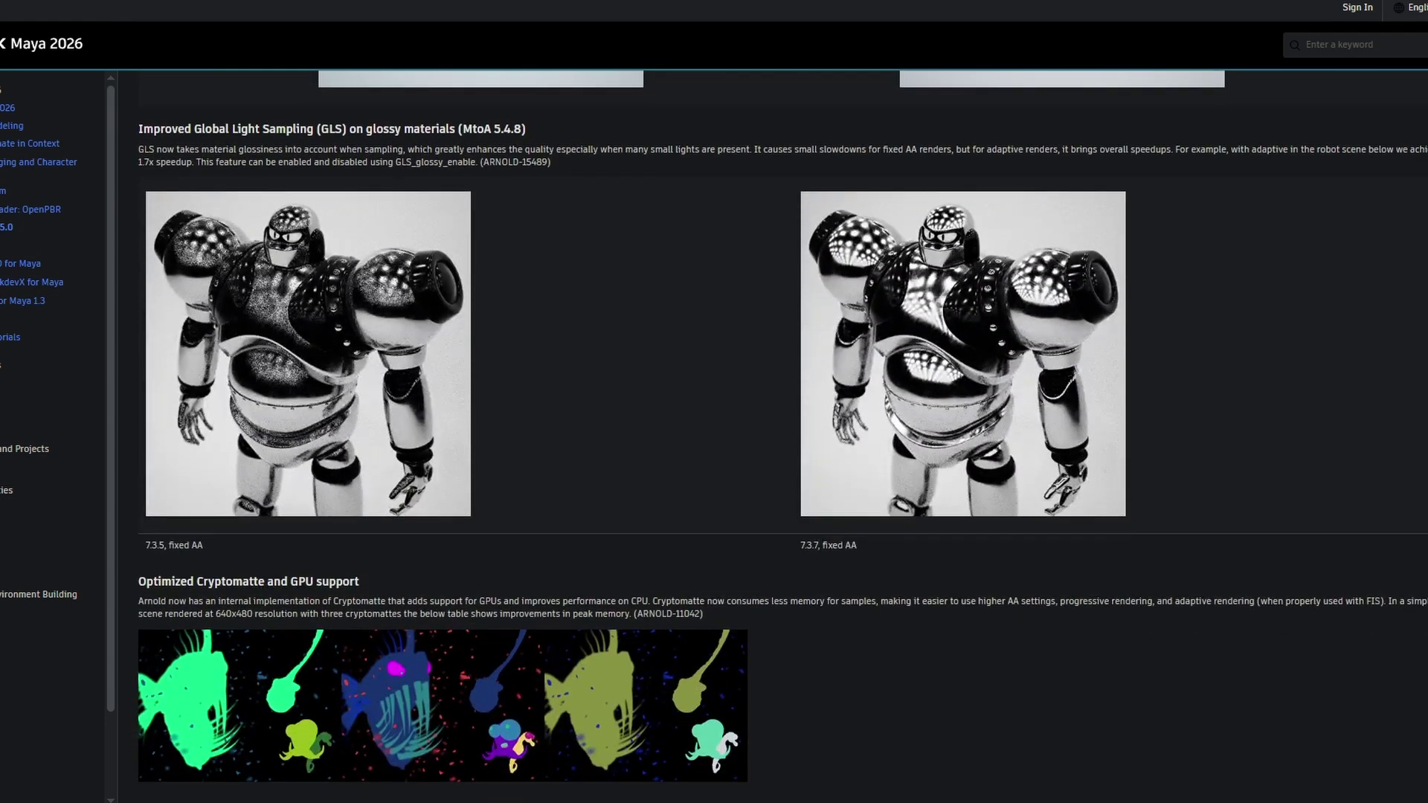
pyautogui.scroll(-1, 784, 436)
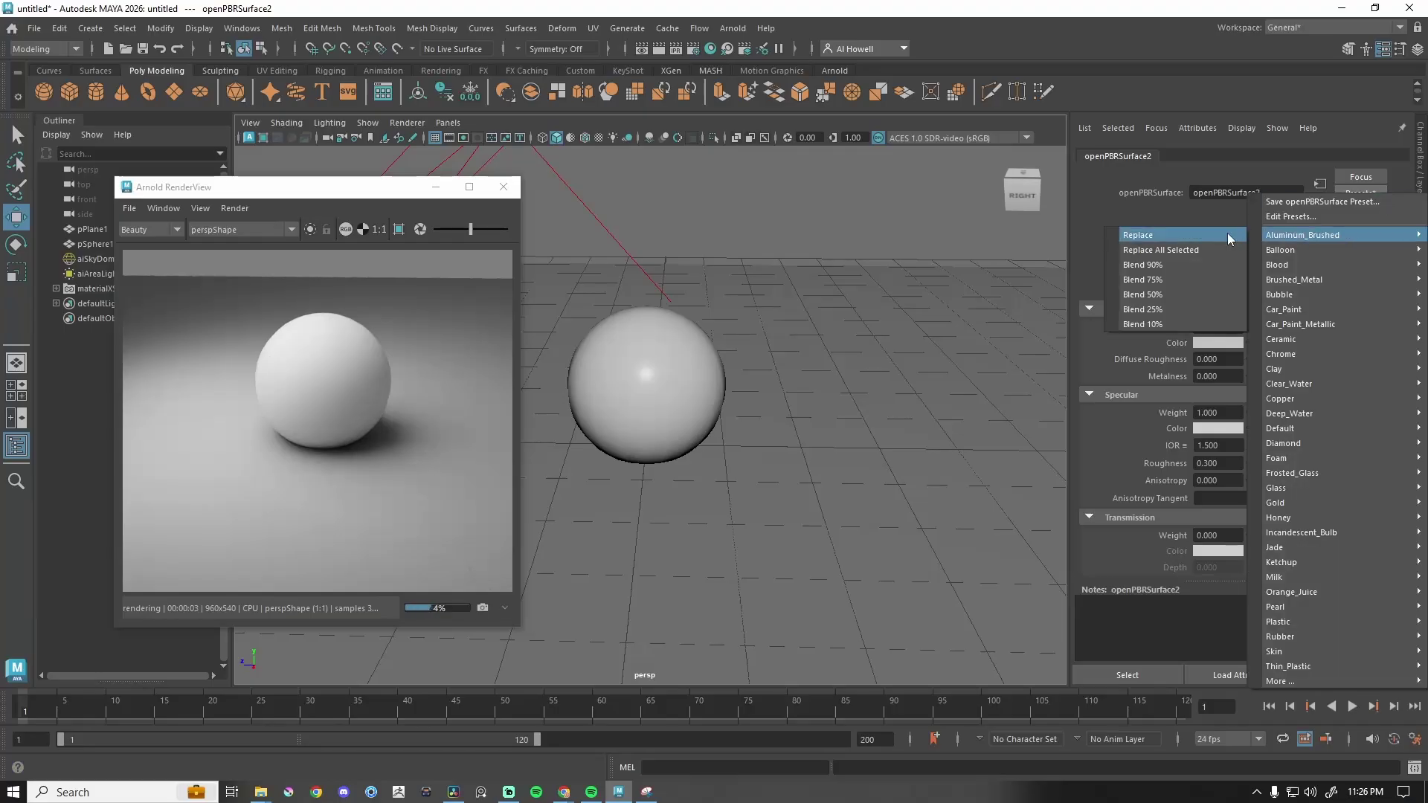
# Apply the Brushed_Metal preset, another preset, then the transparent glass preset with IOR 2.420
pyautogui.click(1138, 234)
pyautogui.click(1361, 193)
pyautogui.moveTo(1324, 277)
pyautogui.click(1138, 249)
pyautogui.click(1361, 193)
pyautogui.moveTo(1287, 368)
pyautogui.click(1138, 339)
pyautogui.click(1365, 195)
pyautogui.click(1160, 439)
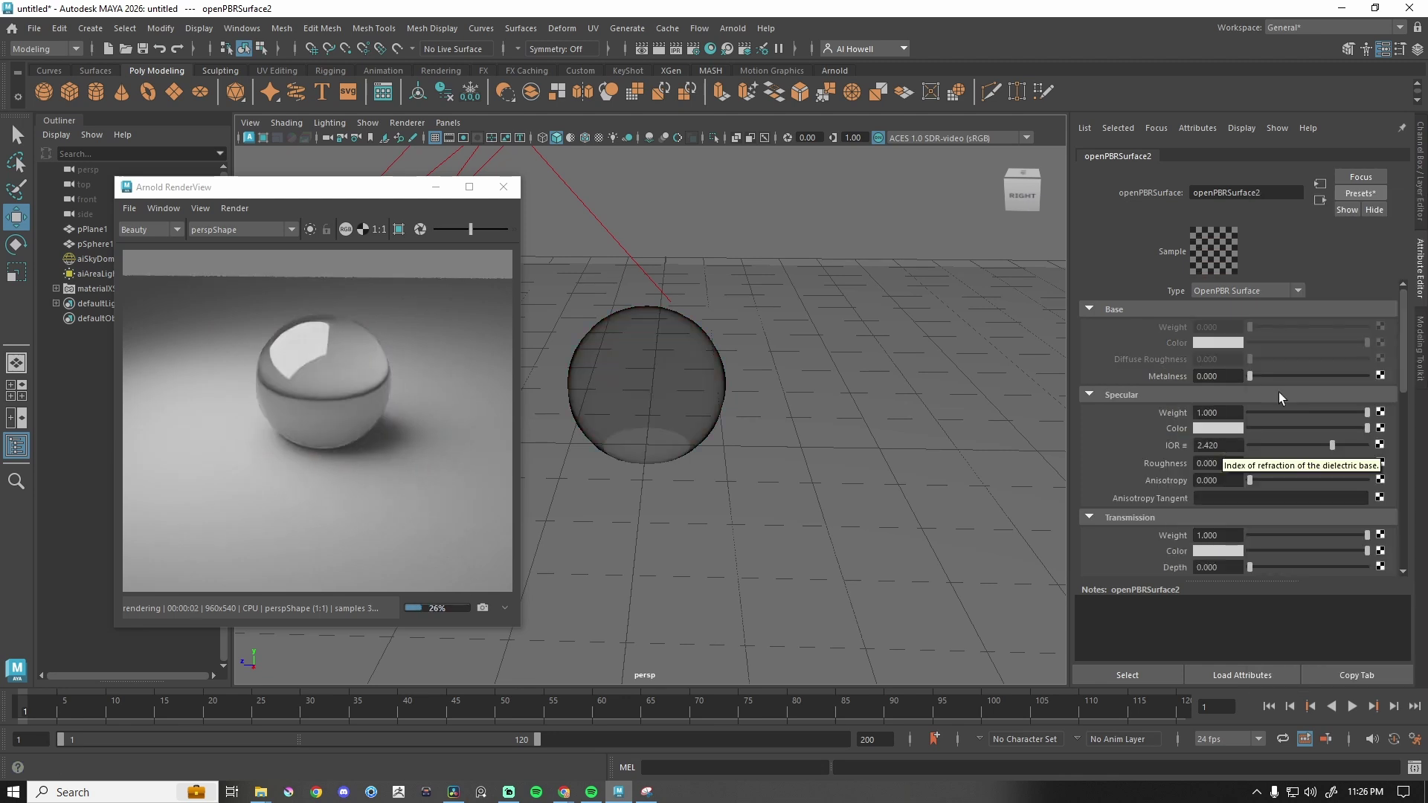
# Apply an anisotropy 0.500 preset, a glossy red preset, then pale pink at roughness 0.350
pyautogui.click(1369, 193)
pyautogui.click(1336, 493)
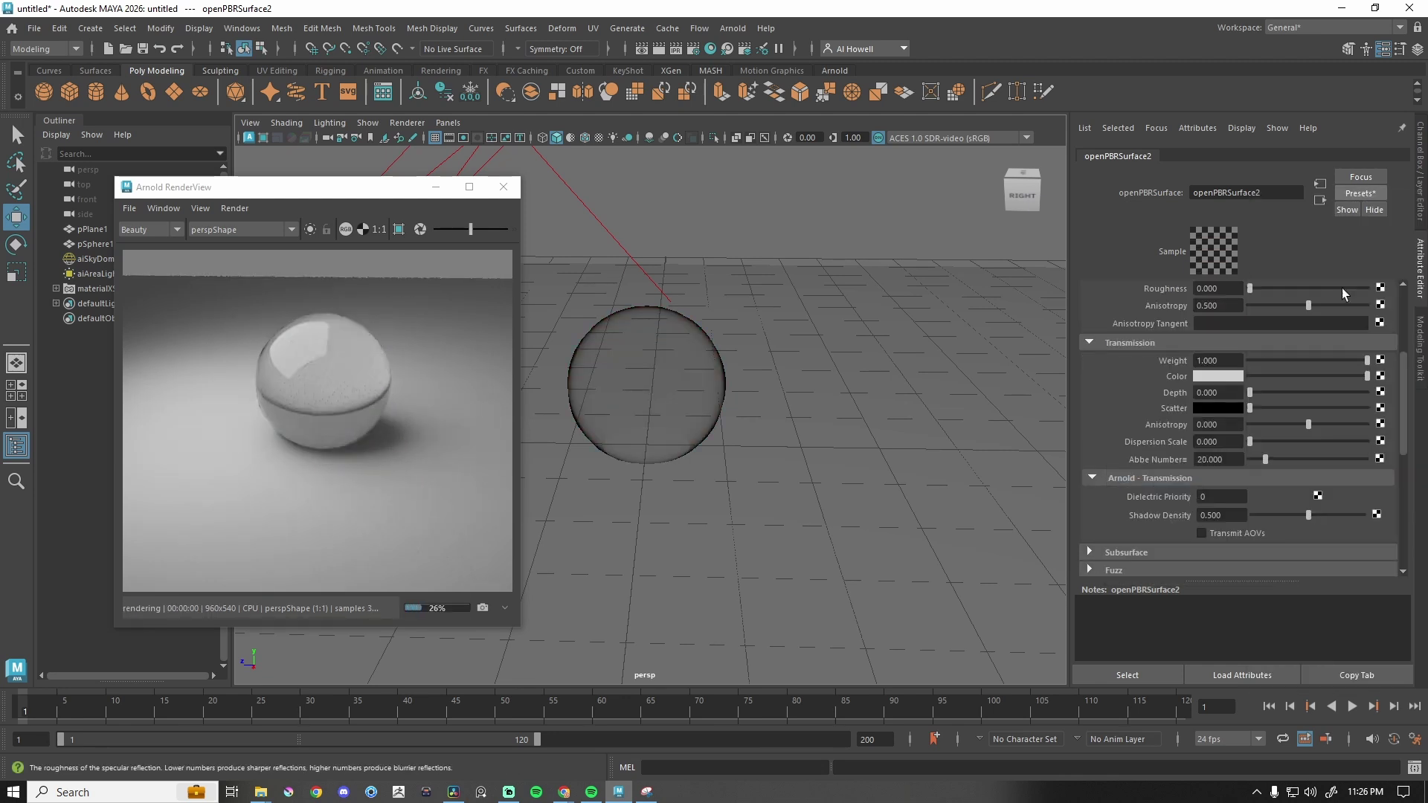
pyautogui.click(1360, 192)
pyautogui.click(1199, 555)
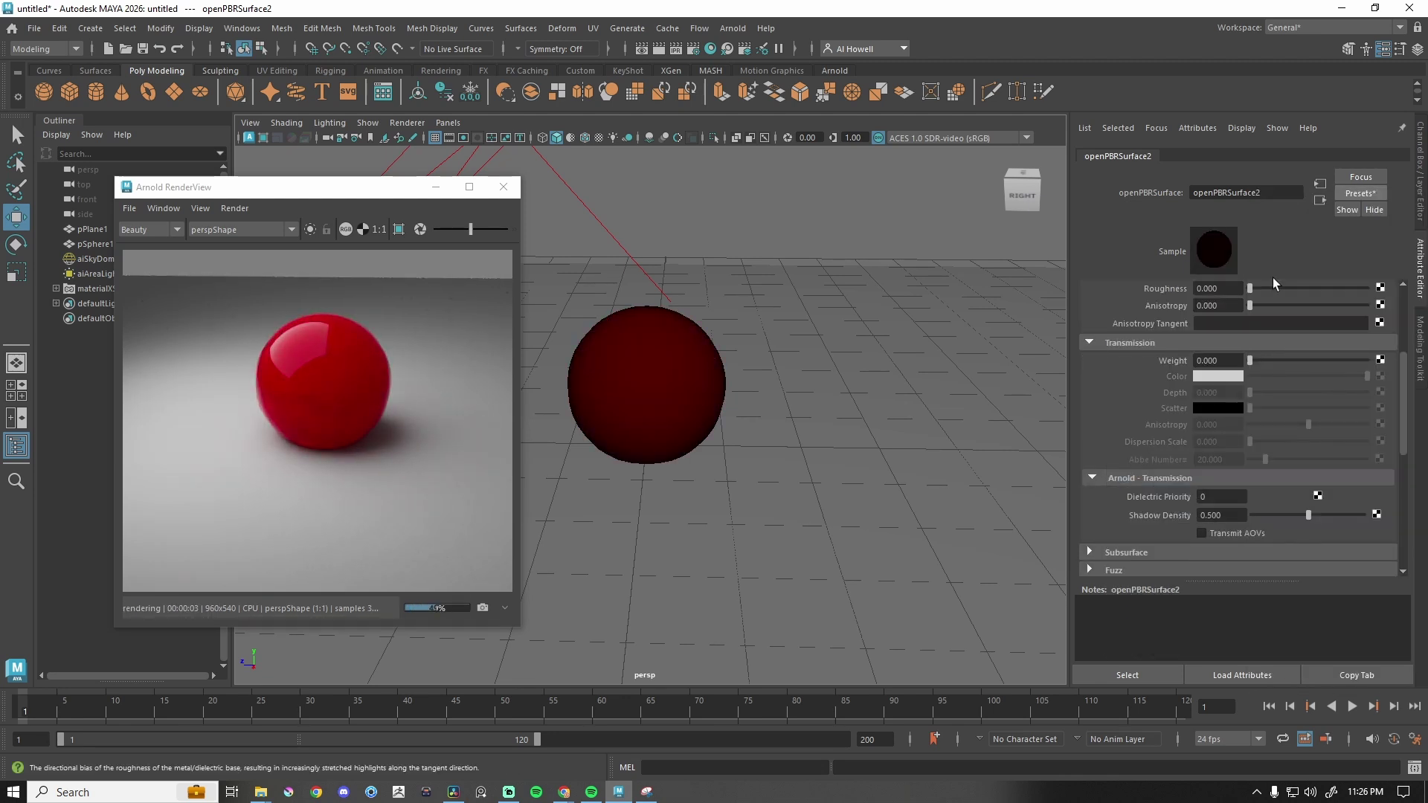
pyautogui.click(1361, 192)
pyautogui.click(1205, 631)
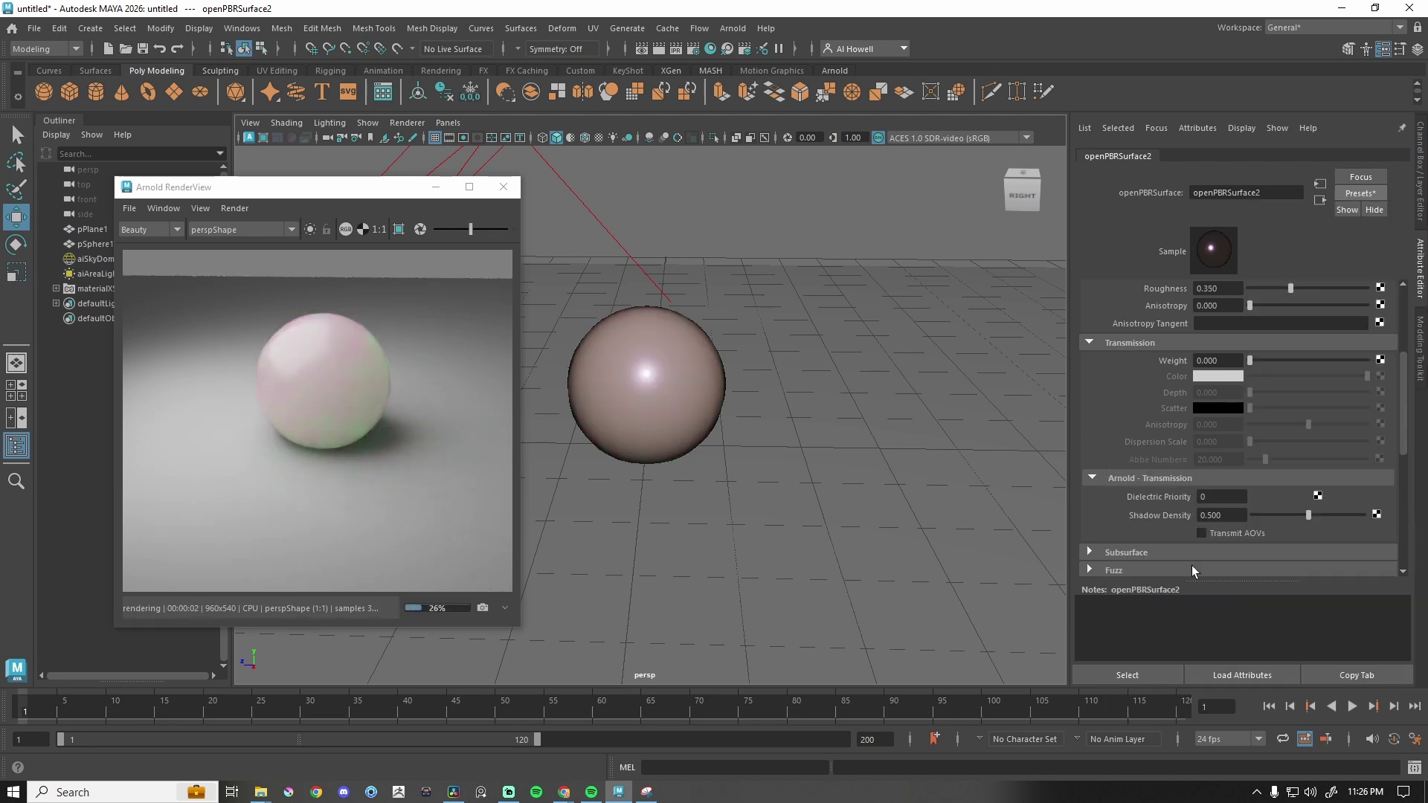